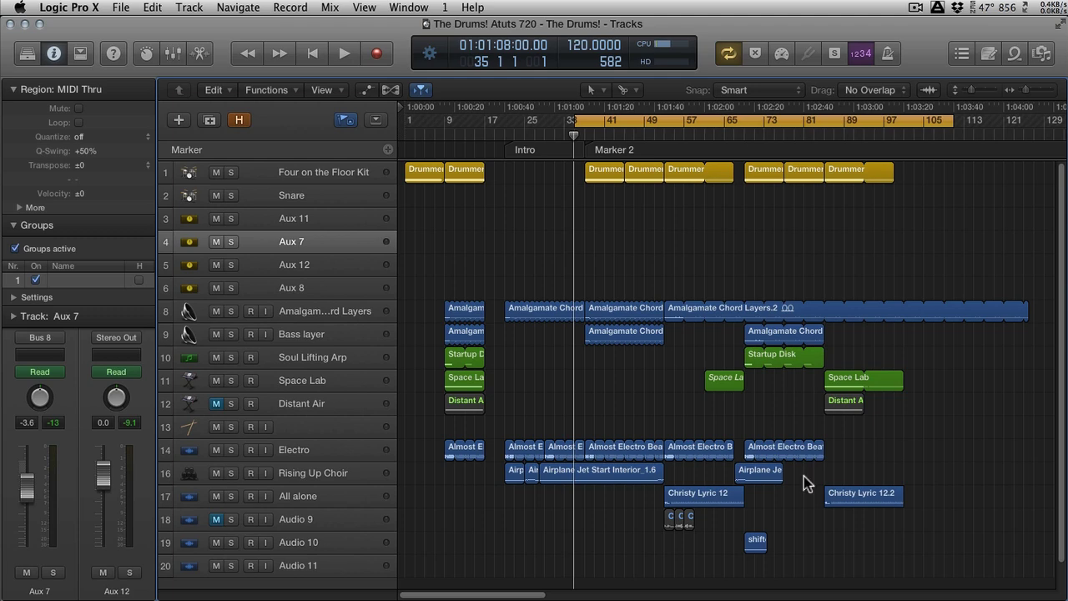
Browse the additional content packages, checking the Drum Kit, Multi-Output and Stereo Drum Kits contents
left_click(70, 8)
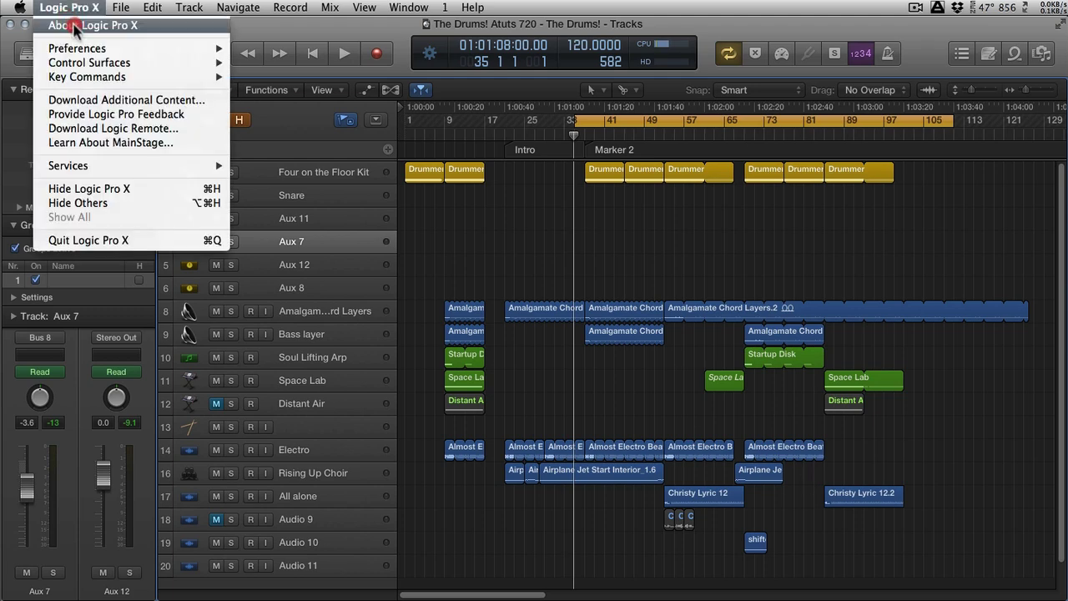
left_click(110, 101)
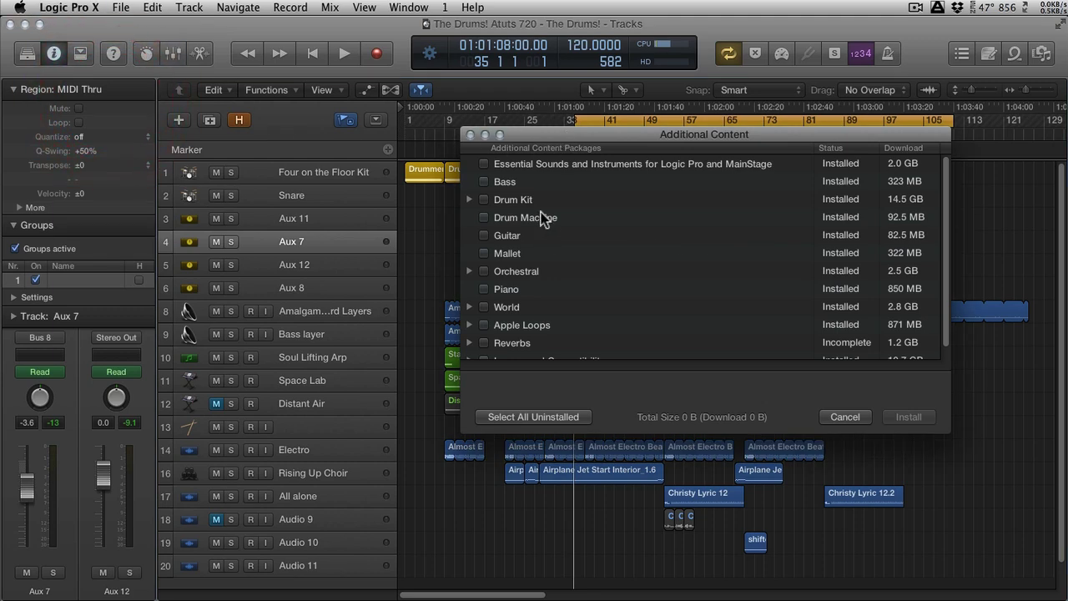
left_click(472, 202)
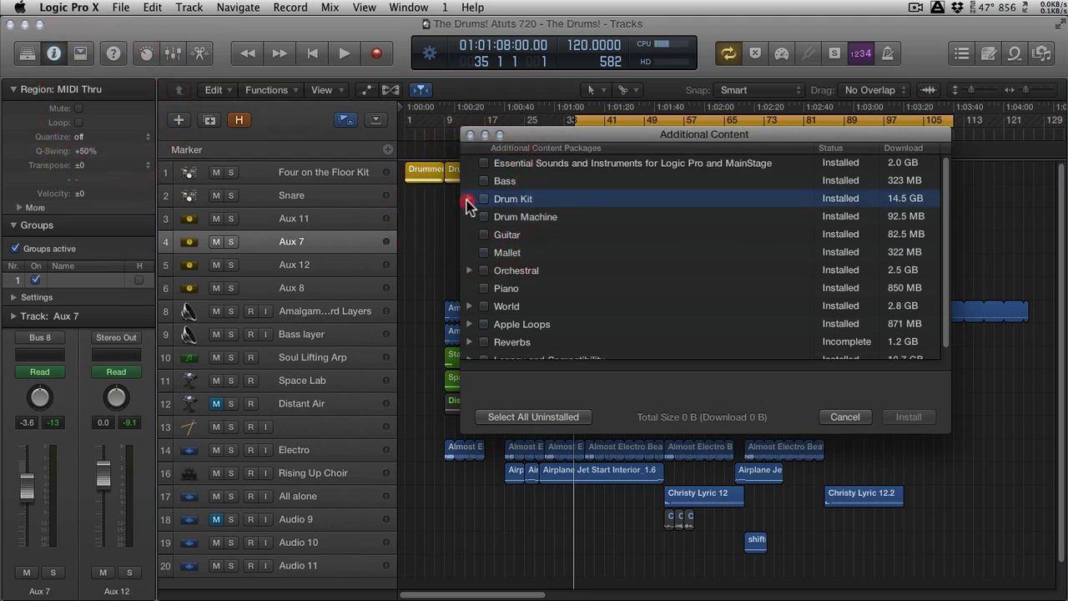
scroll(515, 206, "down", 3)
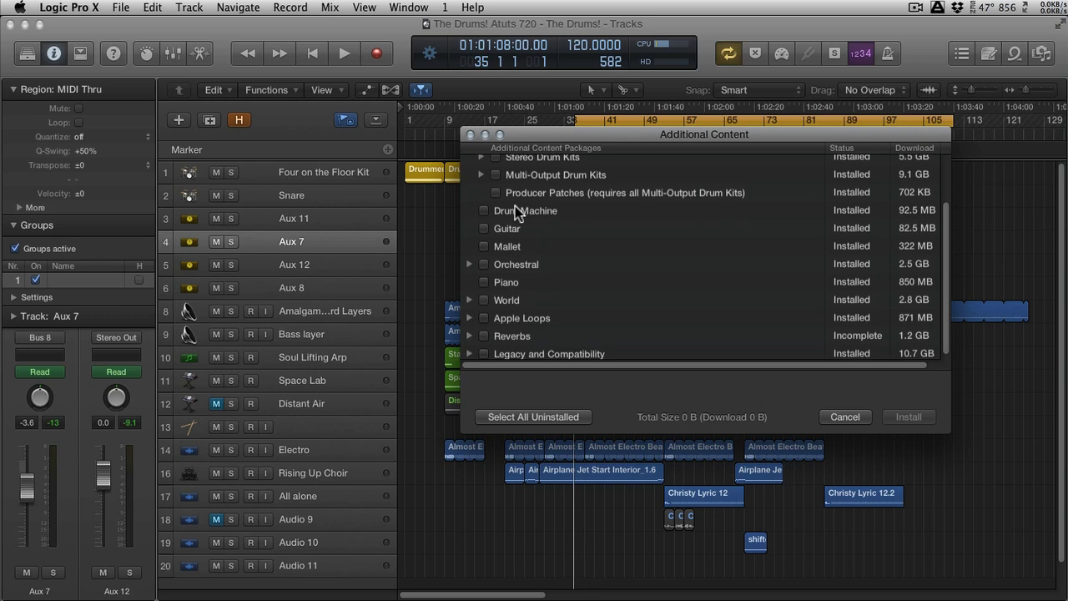
scroll(515, 206, "up", 4)
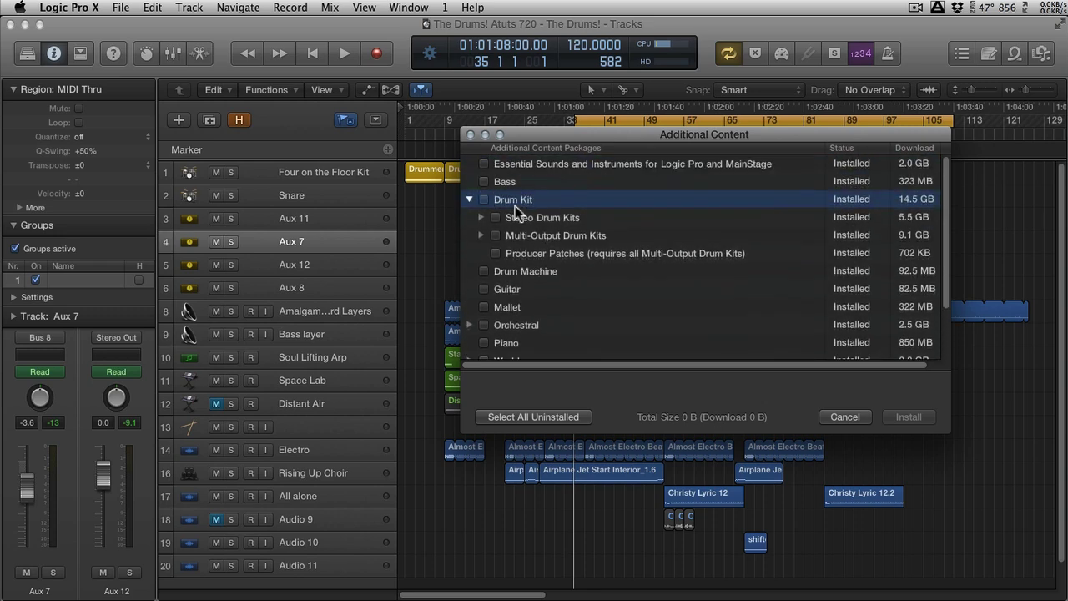
left_click(481, 236)
left_click(482, 235)
left_click(481, 217)
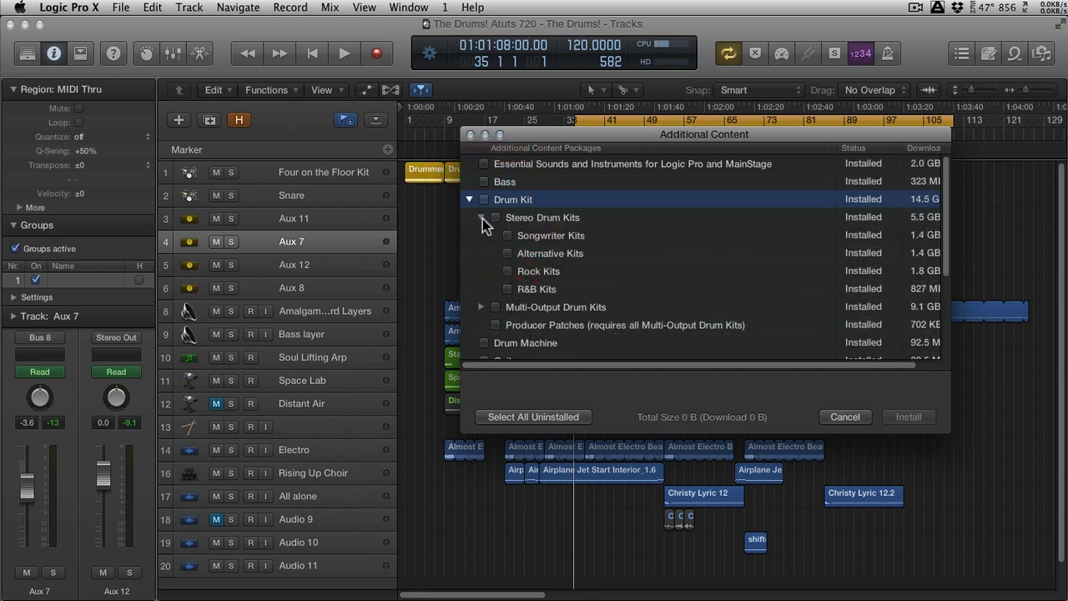
left_click(481, 217)
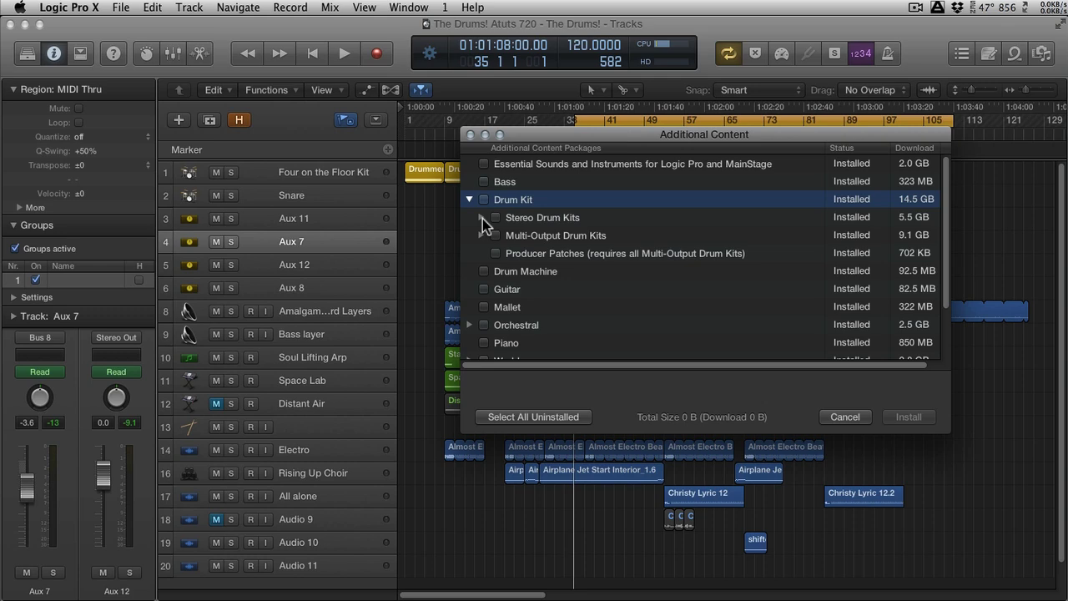
left_click(469, 135)
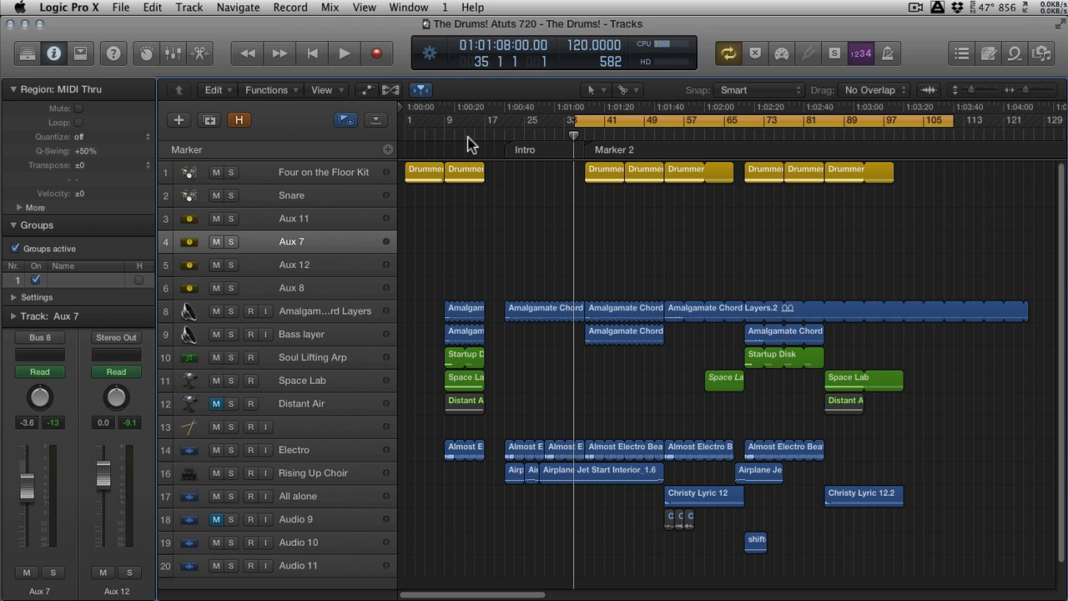
Open the Drummer editor on the first Marker 2 region, then view the second and third regions
double_click(604, 176)
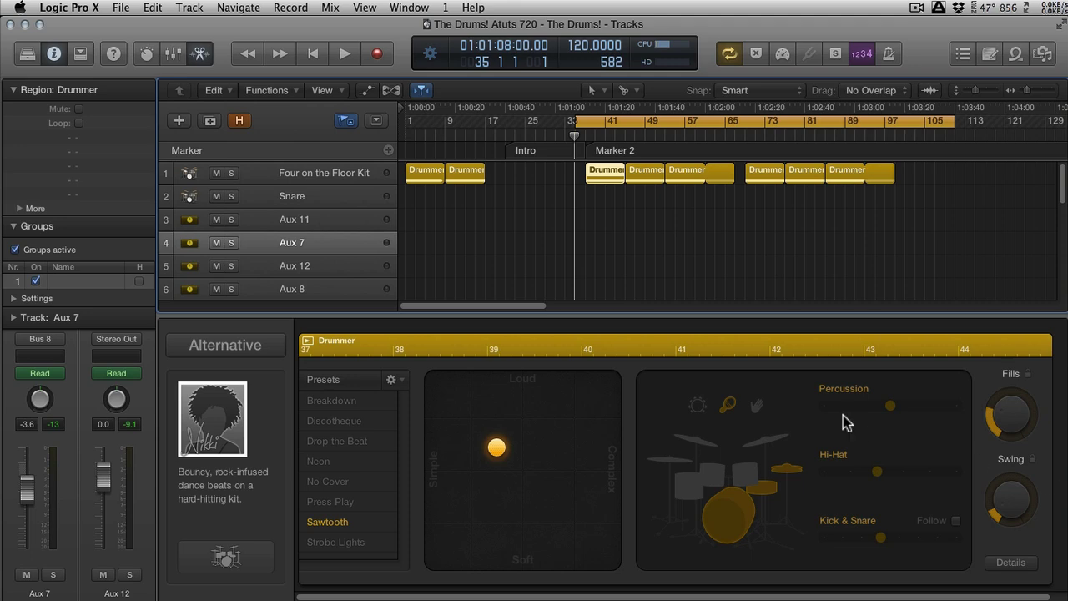
left_click(641, 172)
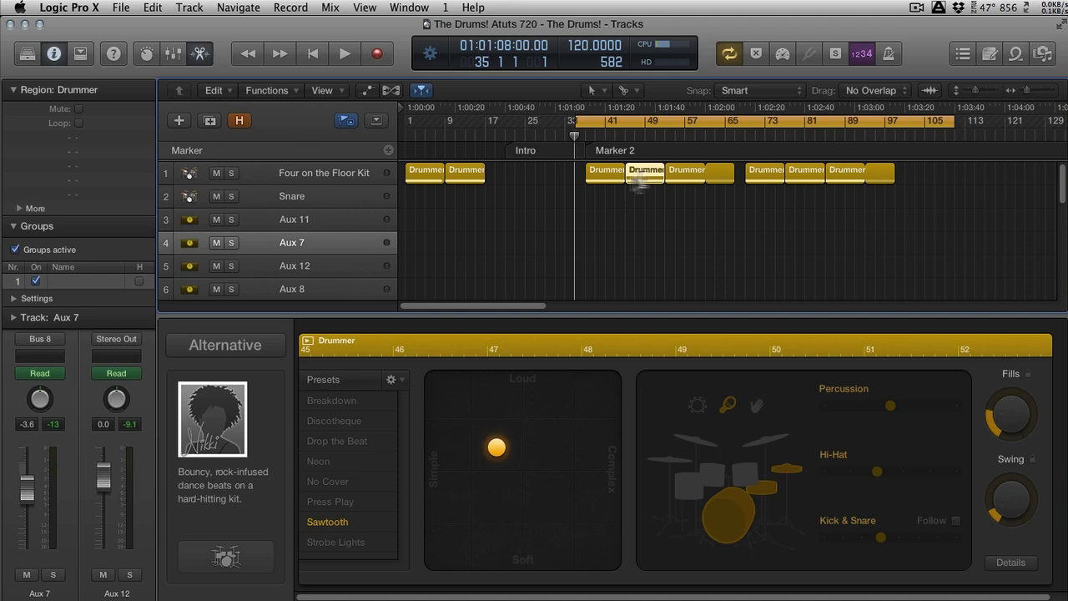
left_click(686, 172)
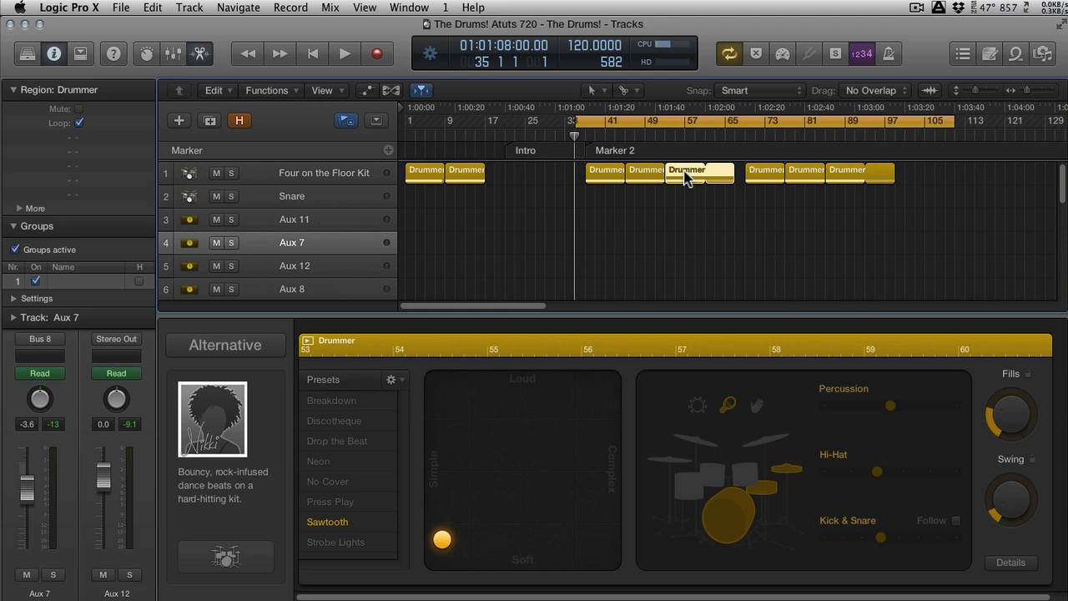
Play the song with the Mixer showing, hide the Aux 13 strip, and close the Mixer
left_click(174, 53)
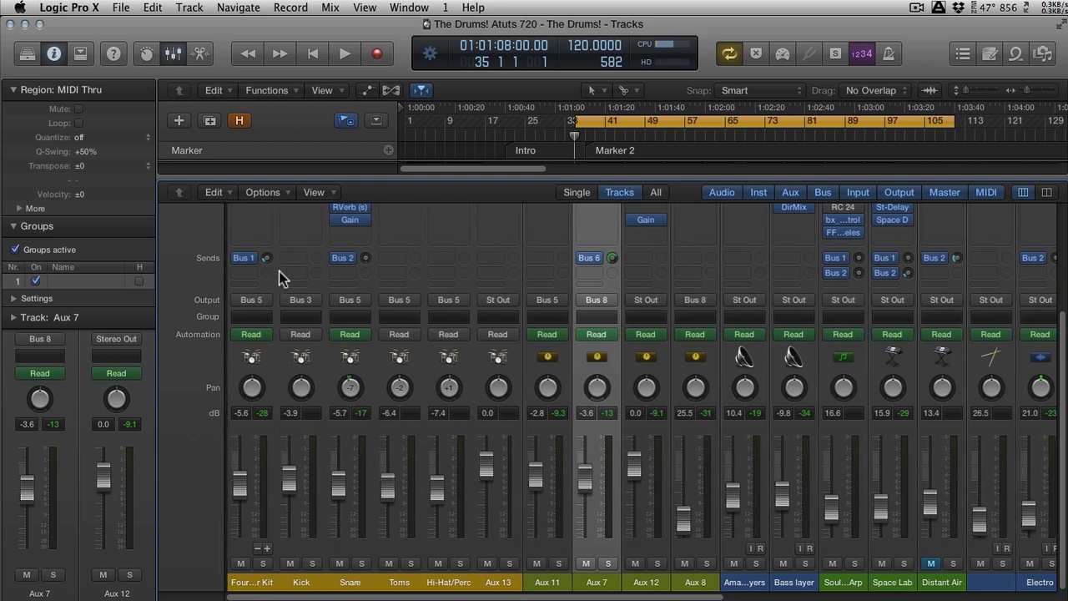
key("space")
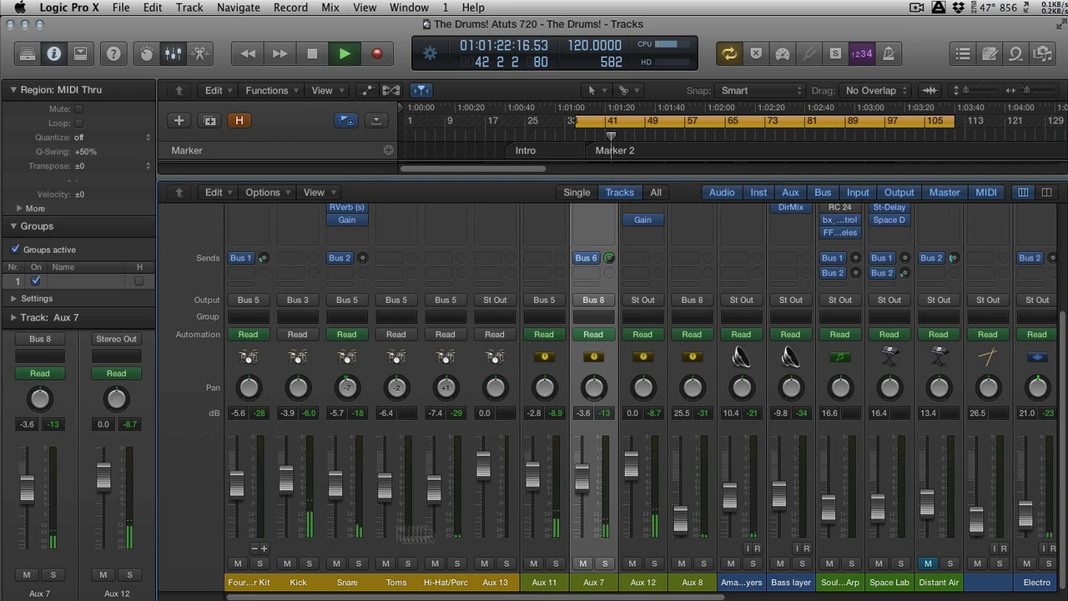
left_click(253, 551)
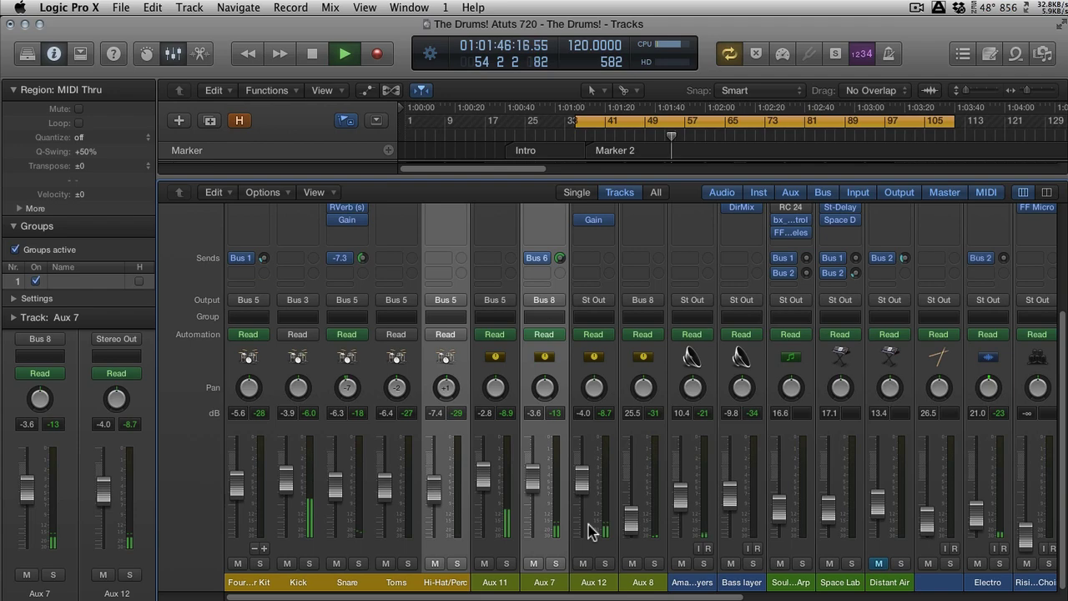
scroll(587, 531, "up", 2)
scroll(588, 526, "up", 7)
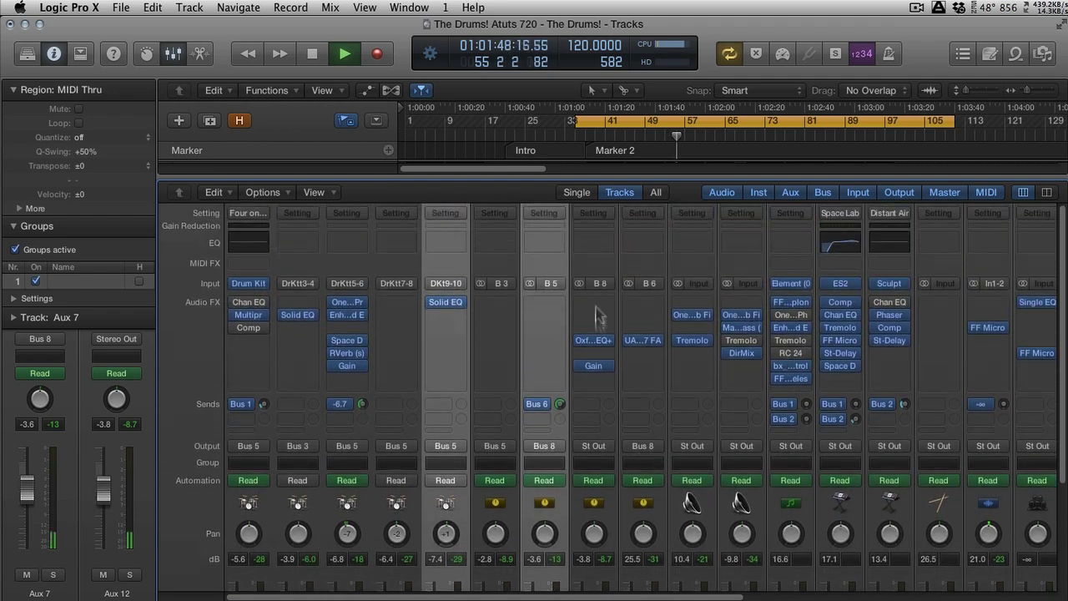
scroll(587, 300, "down", 6)
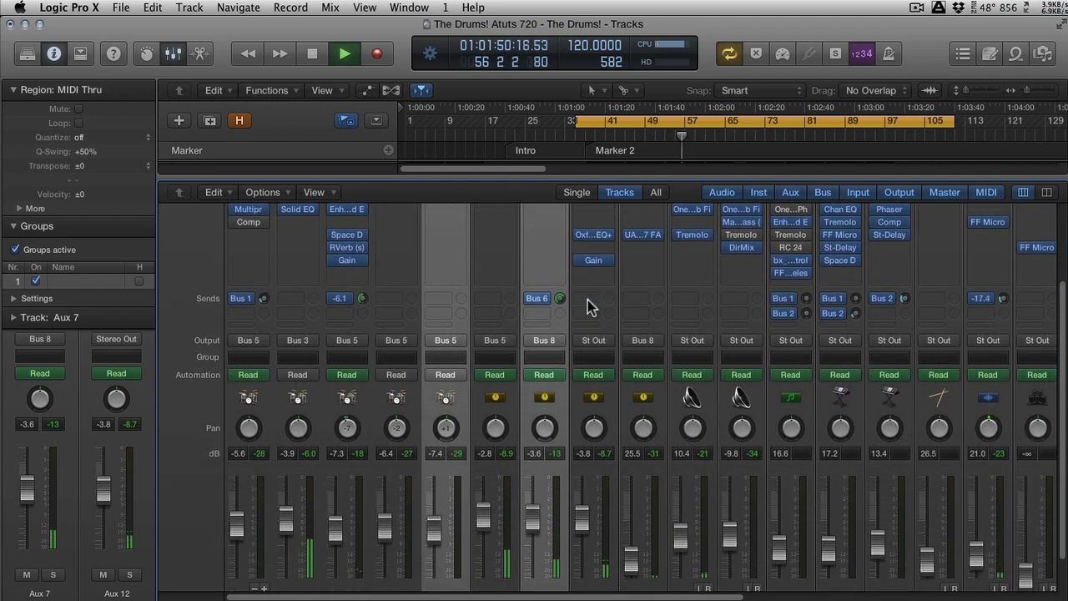
left_click_drag(584, 177, 584, 589)
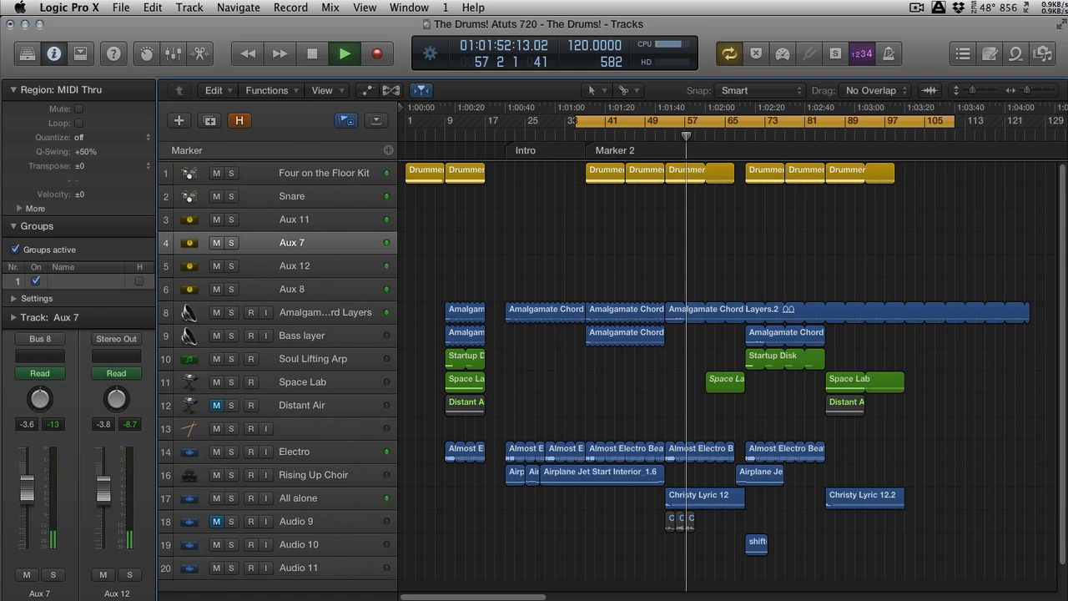
Move the playhead slightly back, then jump playback ahead to around bar 61
left_click(657, 142)
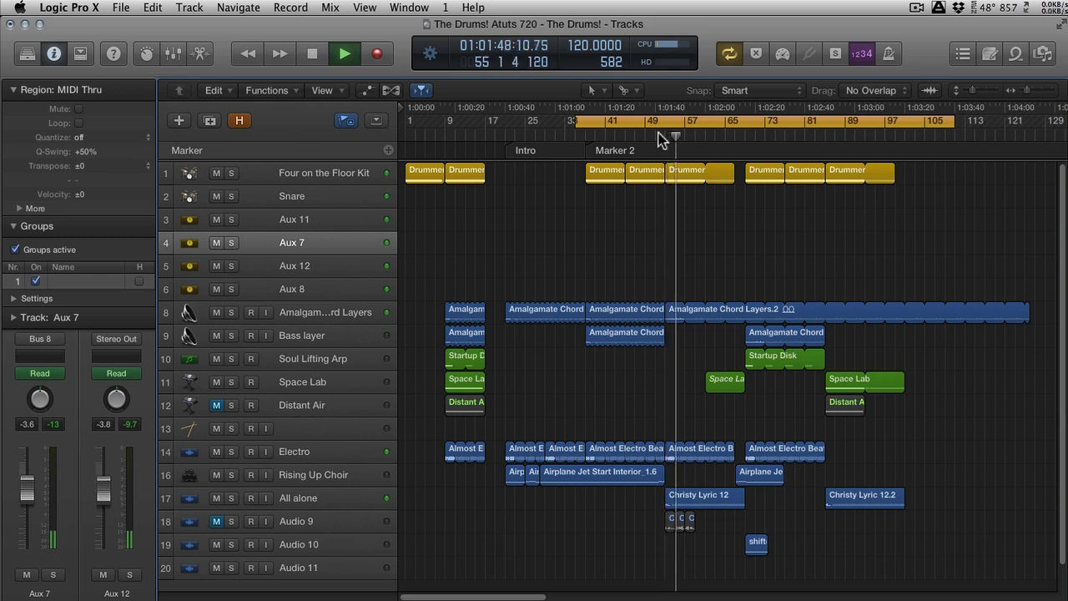
left_click(710, 135)
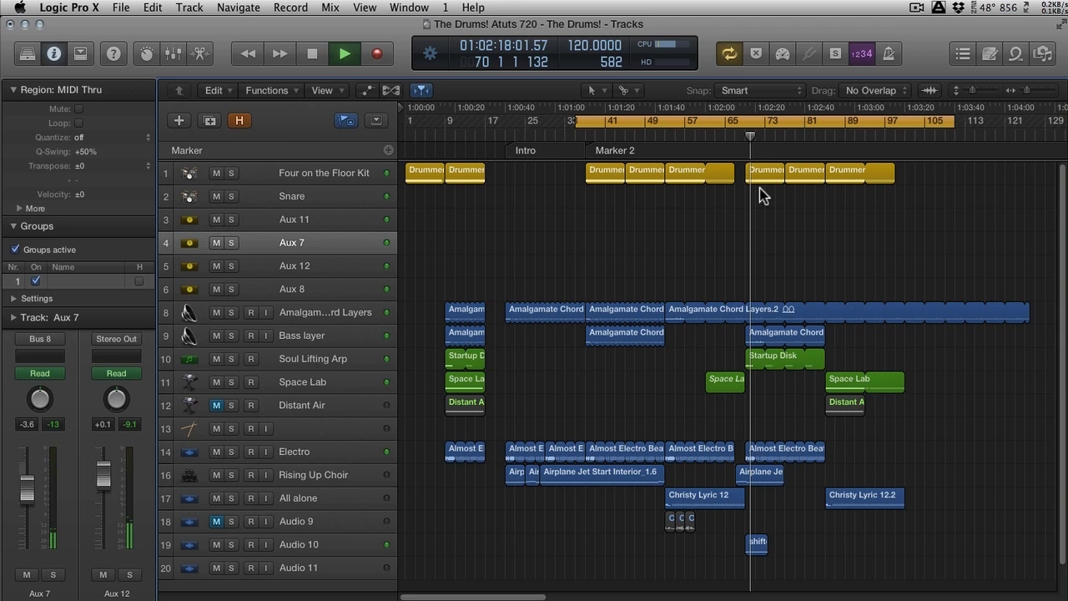
Stop playback from the Mixer and close it so the tracks fill the window
left_click(173, 54)
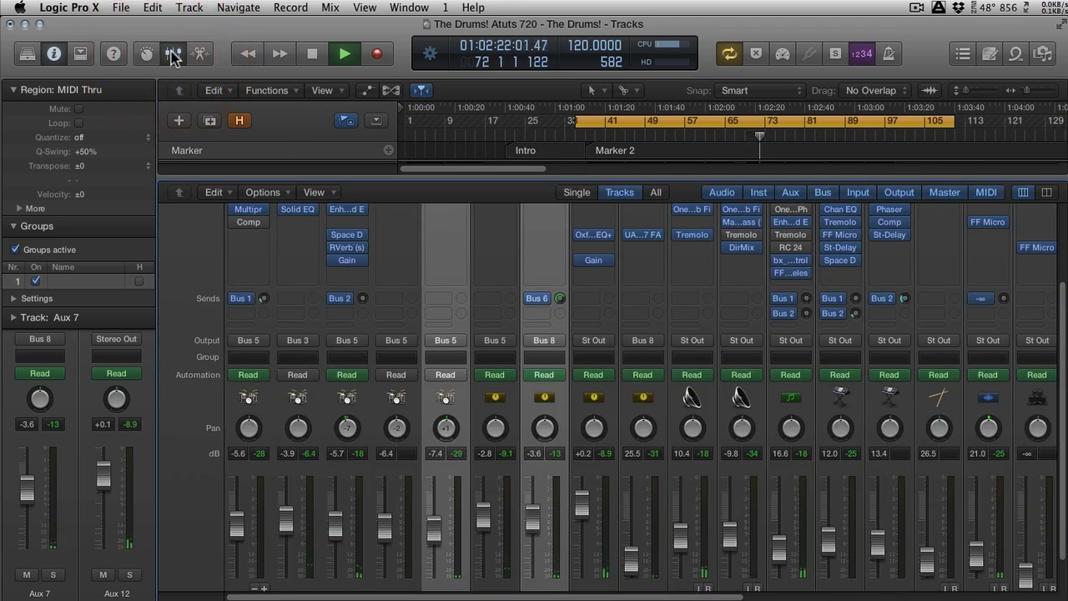
key("space")
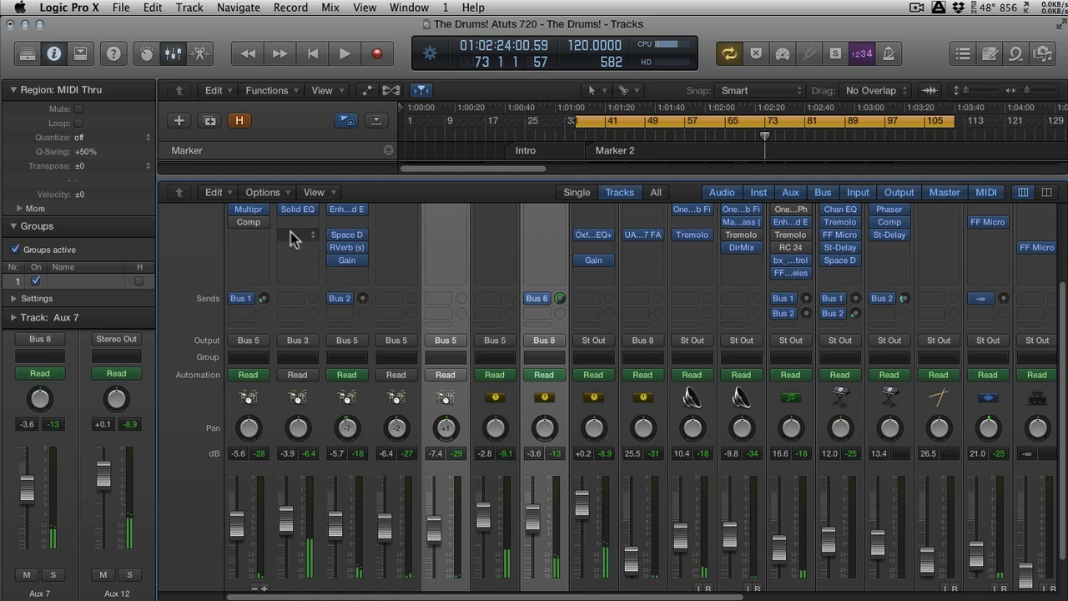
scroll(421, 376, "down", 2)
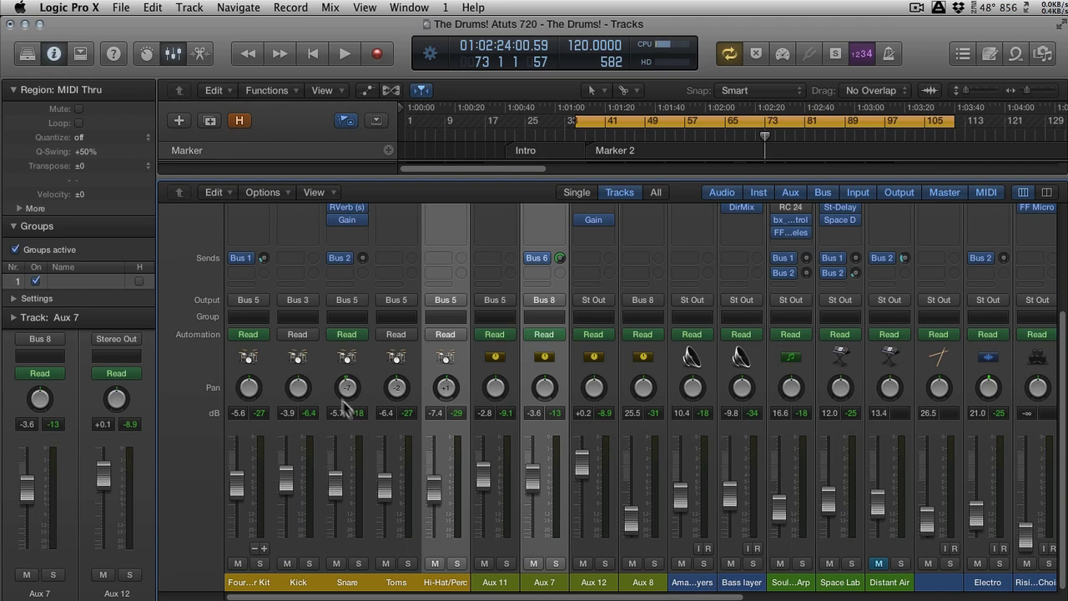
left_click_drag(526, 178, 466, 588)
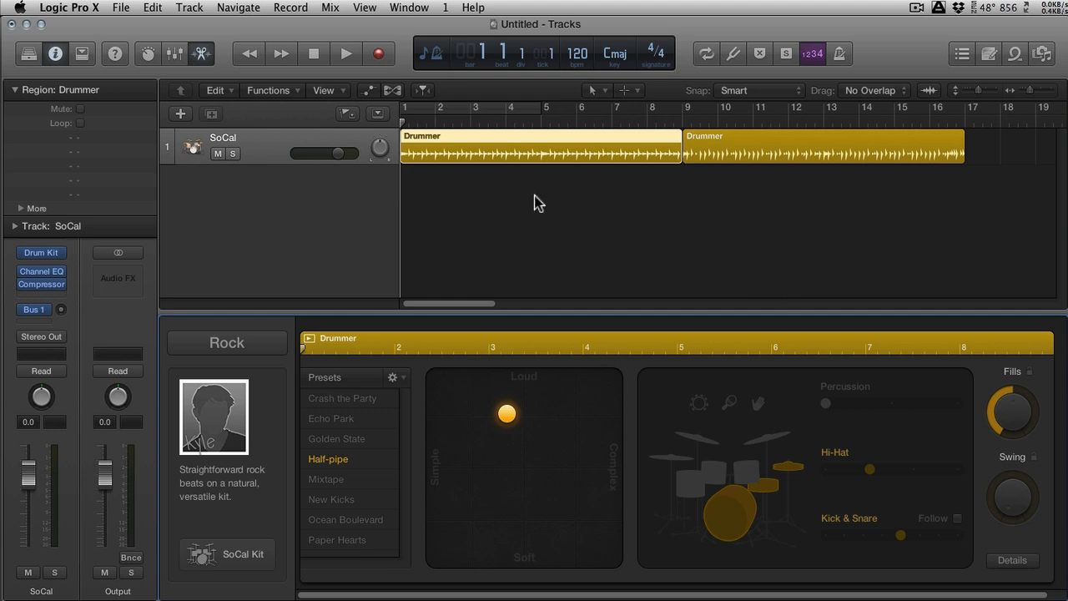
left_click(276, 153)
key("Delete")
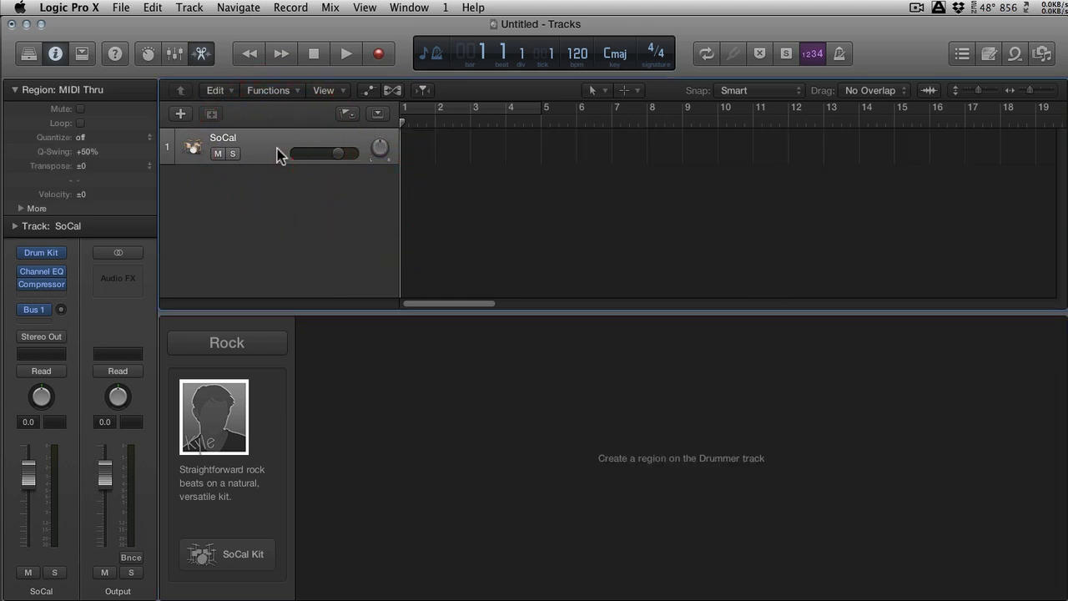
left_click(270, 142)
key("Delete")
left_click(406, 66)
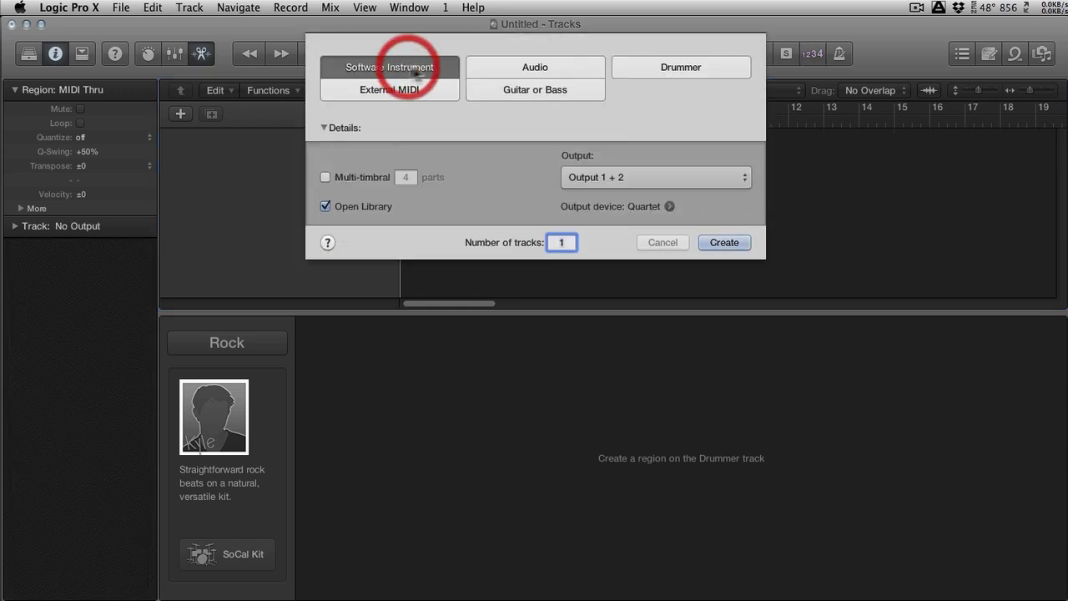
left_click(489, 65)
left_click(434, 87)
left_click(508, 88)
left_click(643, 70)
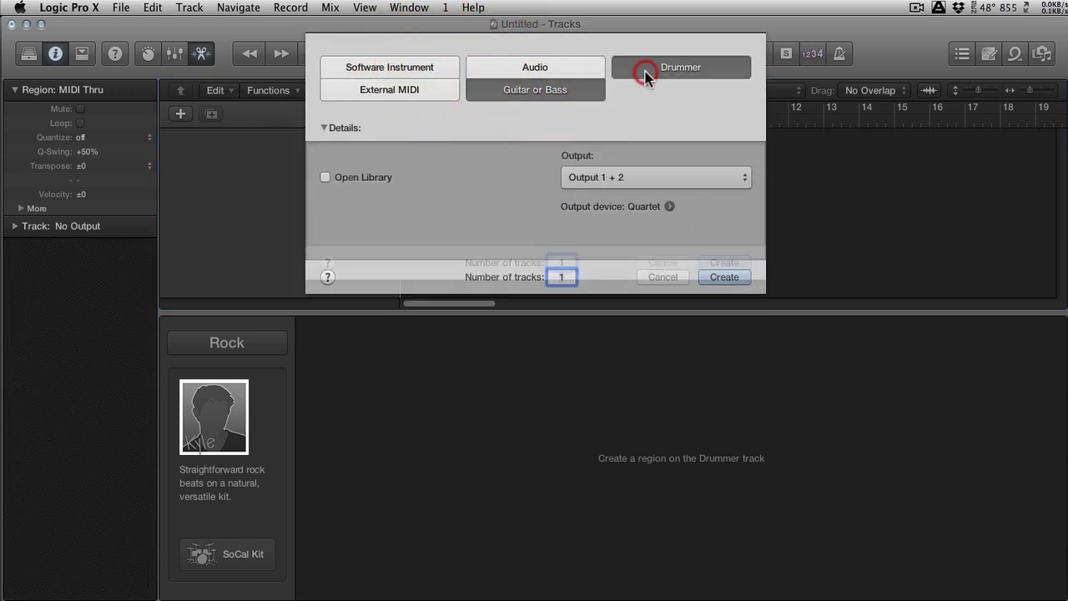
left_click(722, 240)
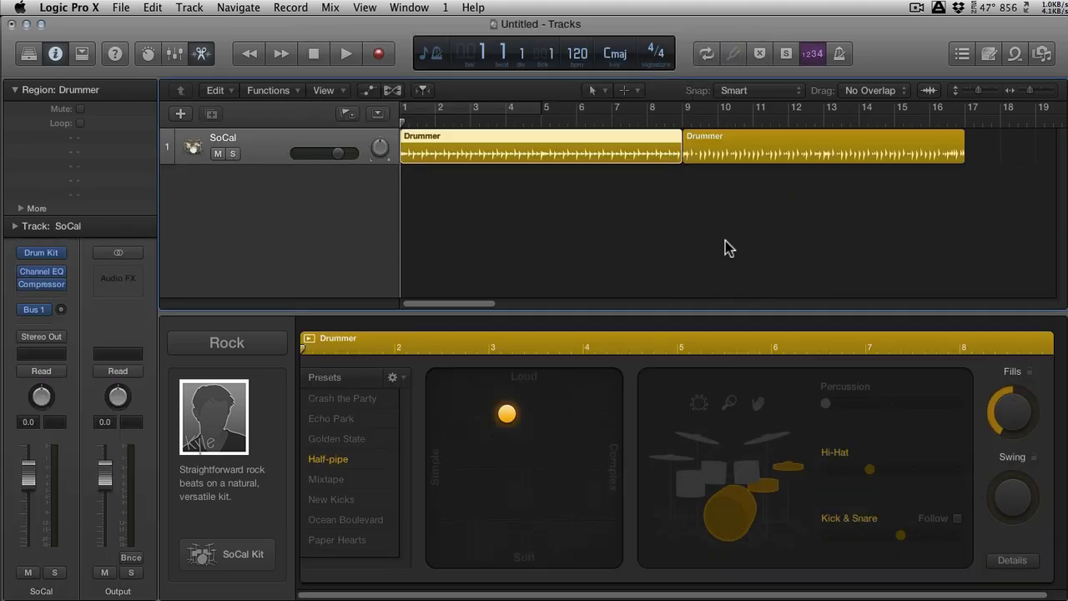
Play and stop the SoCal Half-pipe beat, then bring up the SoCal instrument plug-in list
key("space")
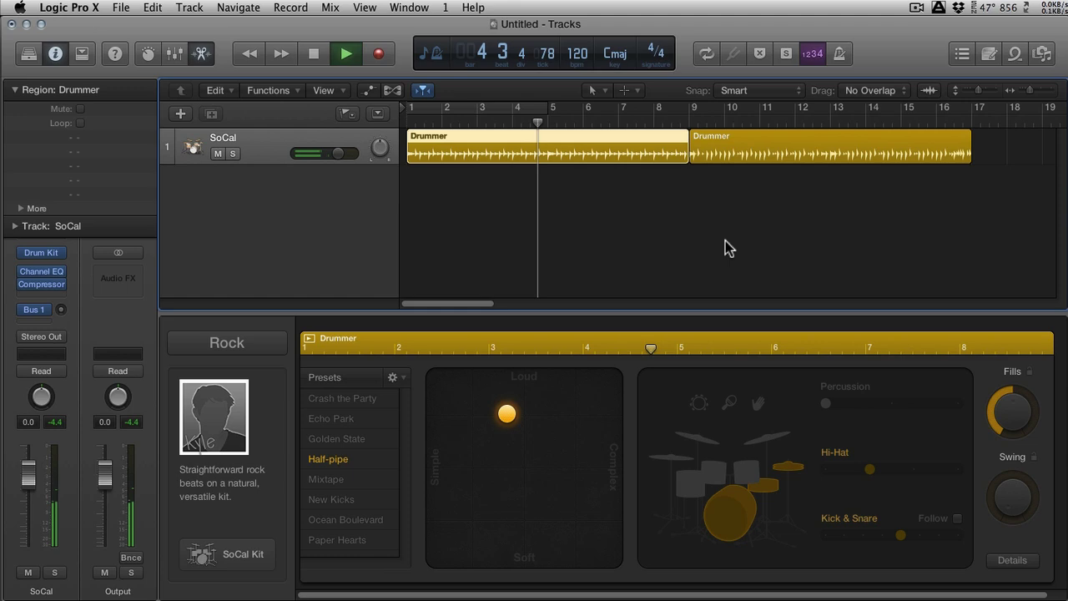
key("space")
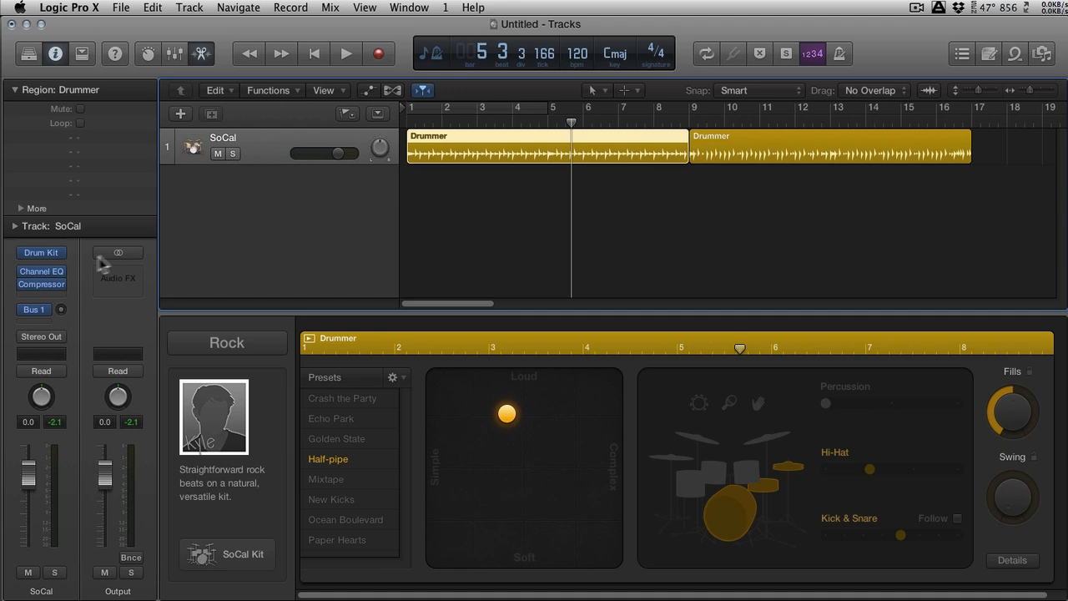
left_click(62, 254)
Switch the SoCal kit's Drum Kit Designer to Multi Output
mouse_move(78, 301)
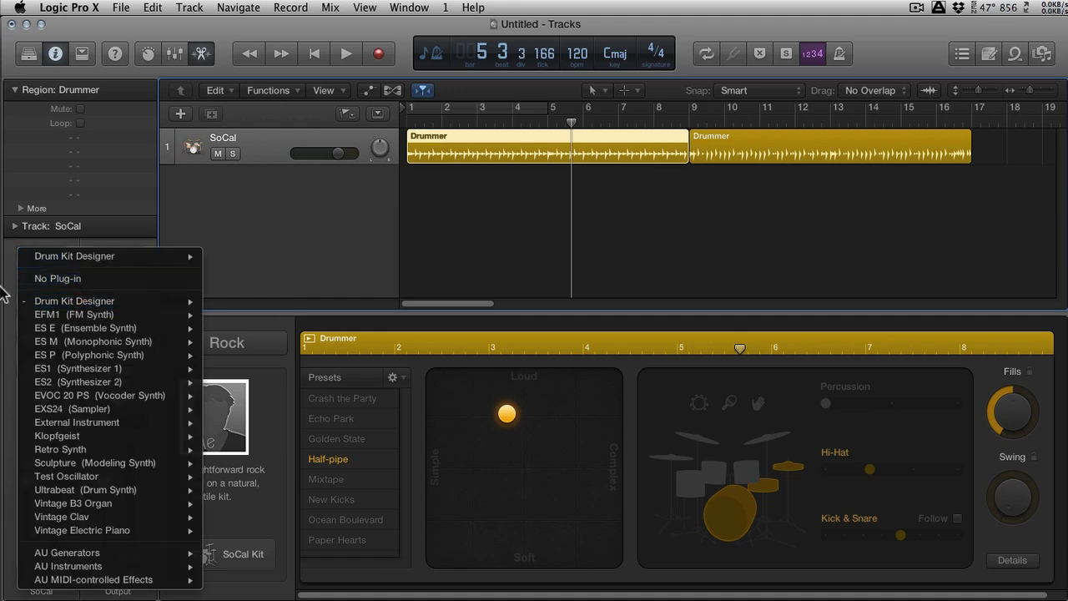
left_click(75, 300)
left_click(63, 253)
mouse_move(72, 300)
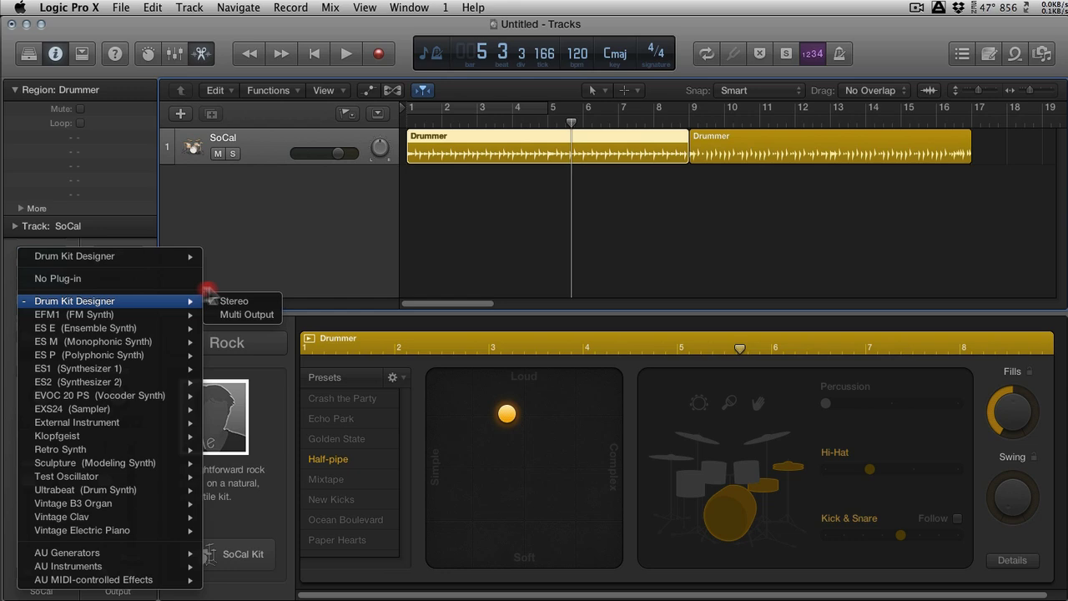
left_click(259, 315)
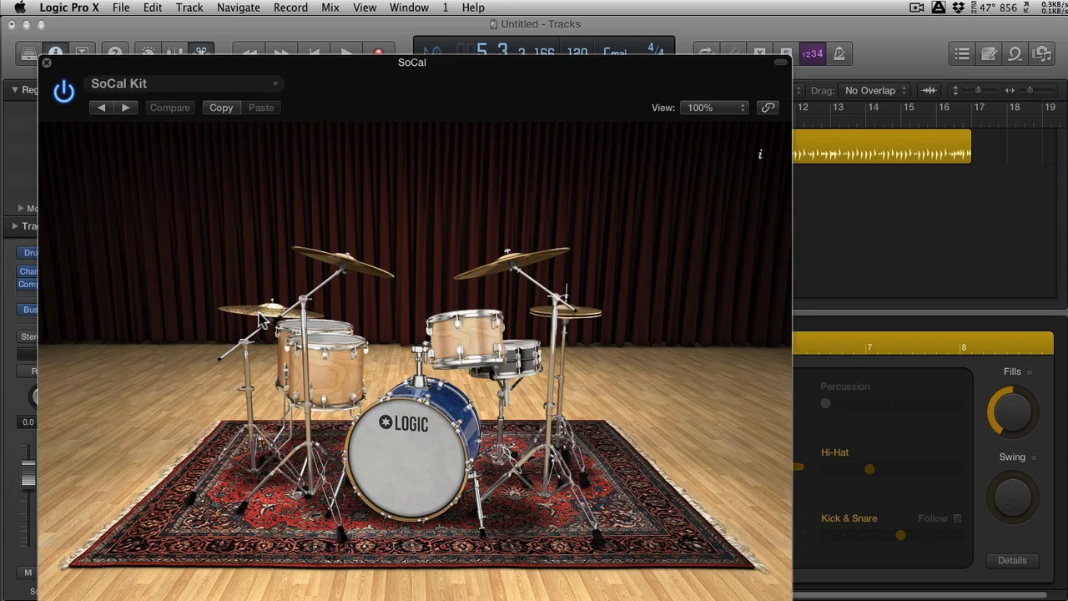
Close the SoCal kit window and show an enlarged Mixer below the tracks
left_click_drag(307, 65, 425, 24)
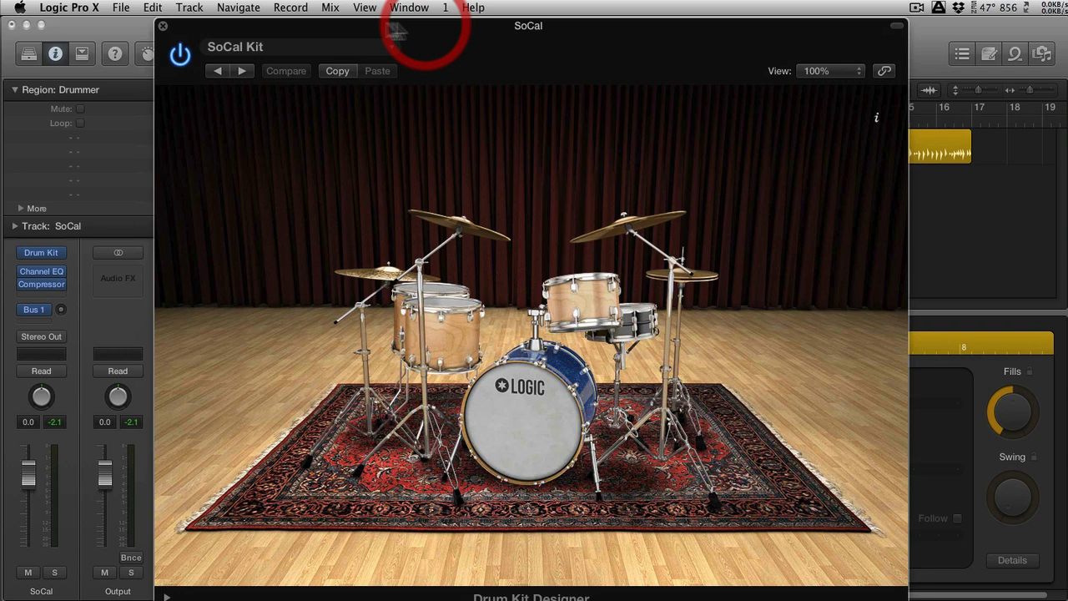
left_click(164, 29)
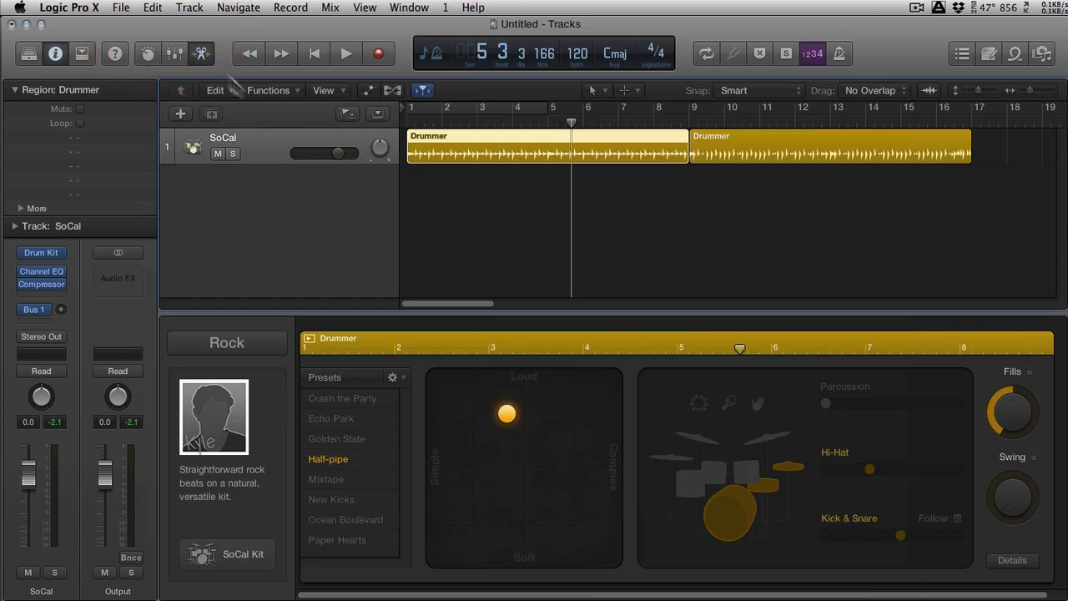
left_click(174, 54)
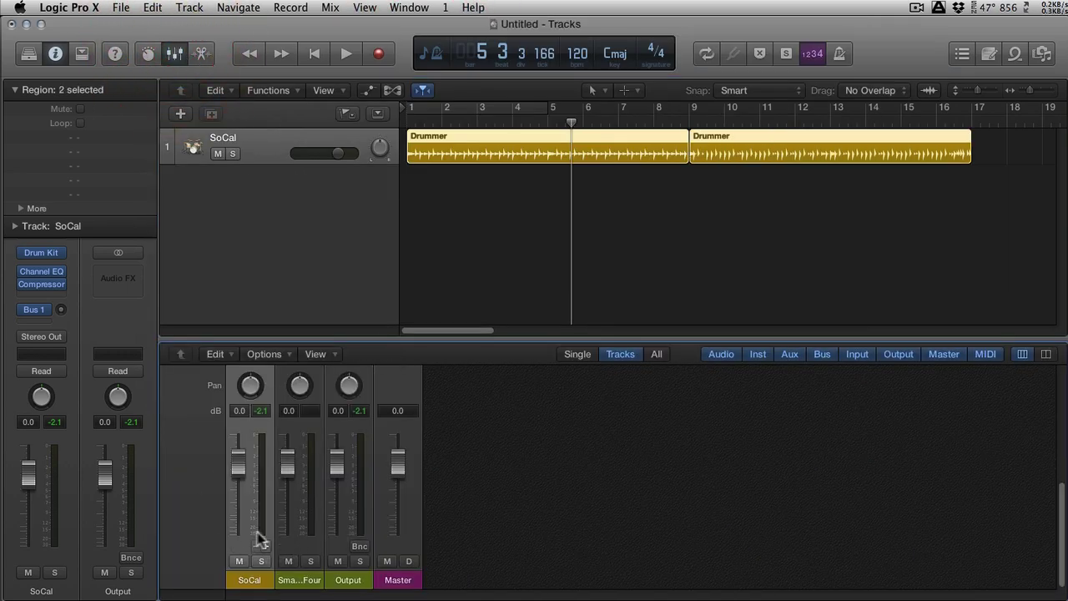
left_click_drag(282, 343, 276, 210)
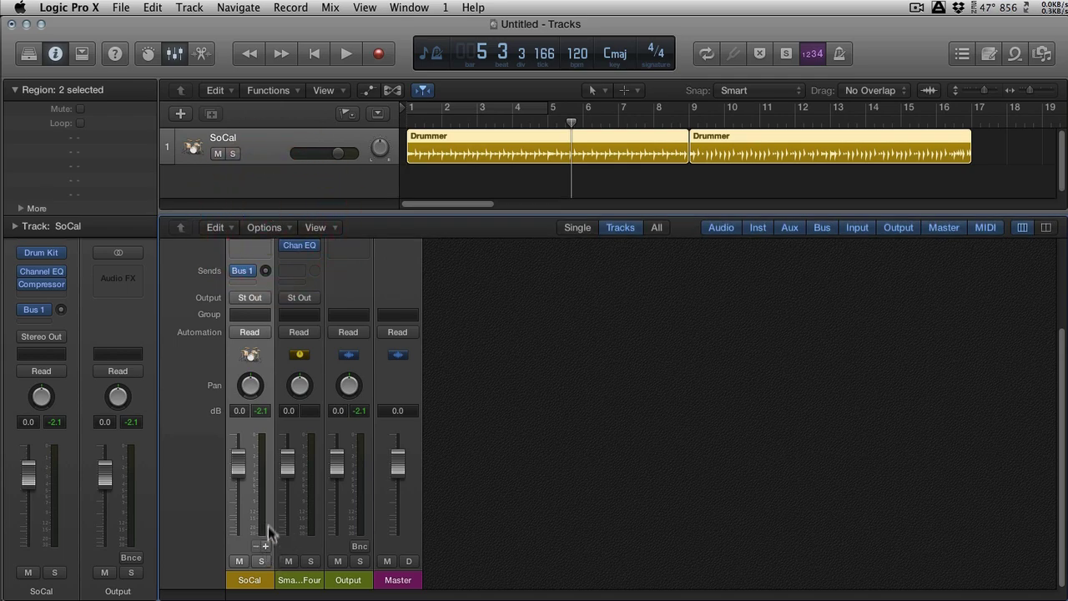
Add the Kick, Snare, Toms and Hi-Hat/Perc strips to the SoCal kit and start playback
scroll(281, 426, "up", 2)
scroll(281, 427, "down", 2)
left_click(265, 547)
left_click(266, 547)
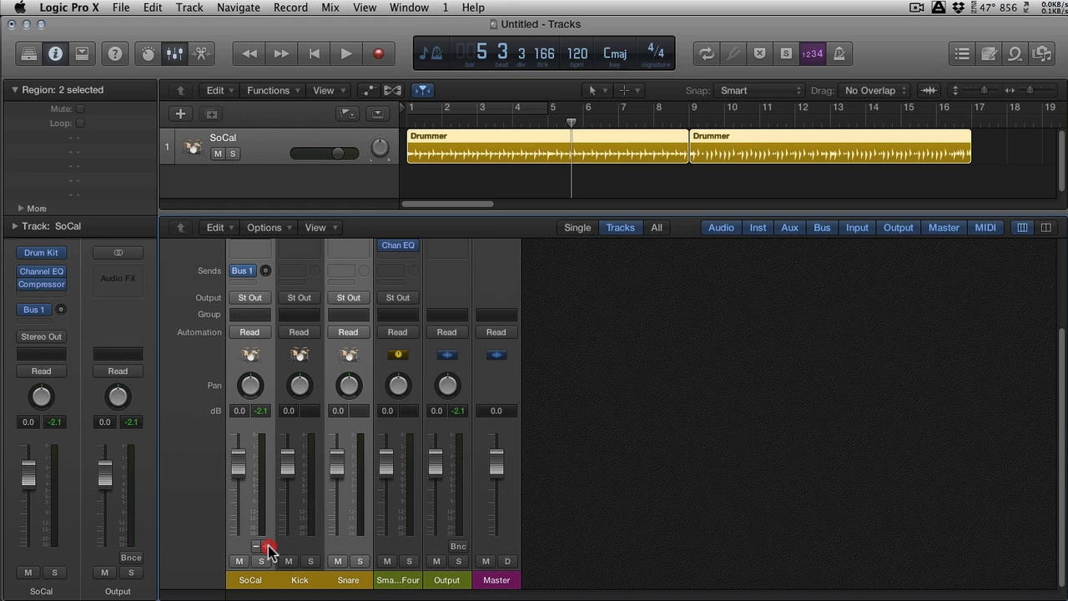
left_click(265, 547)
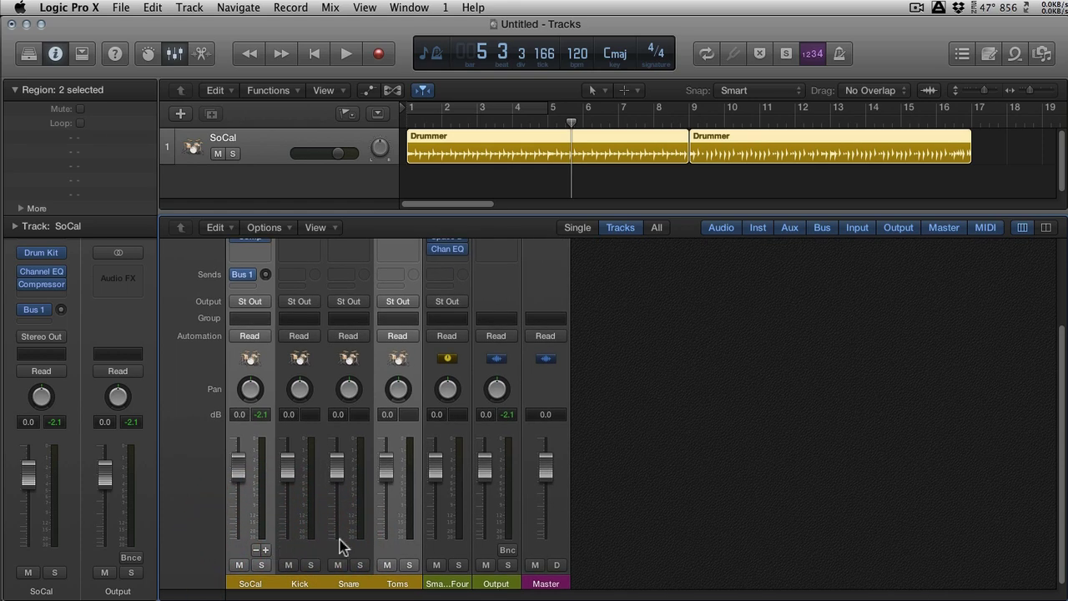
left_click(265, 546)
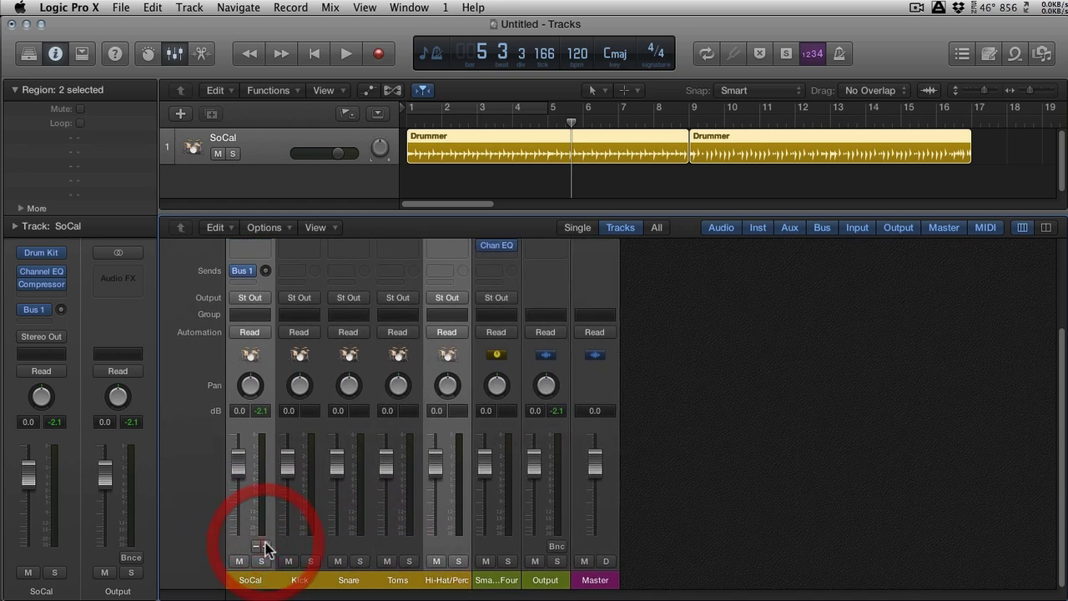
left_click(265, 546)
left_click(265, 547)
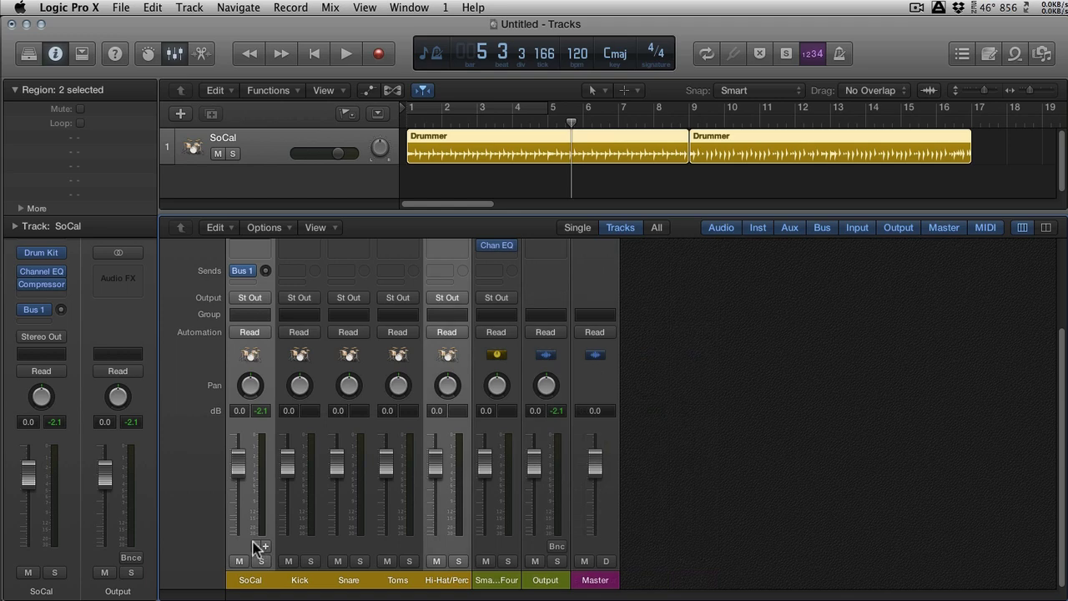
key("space")
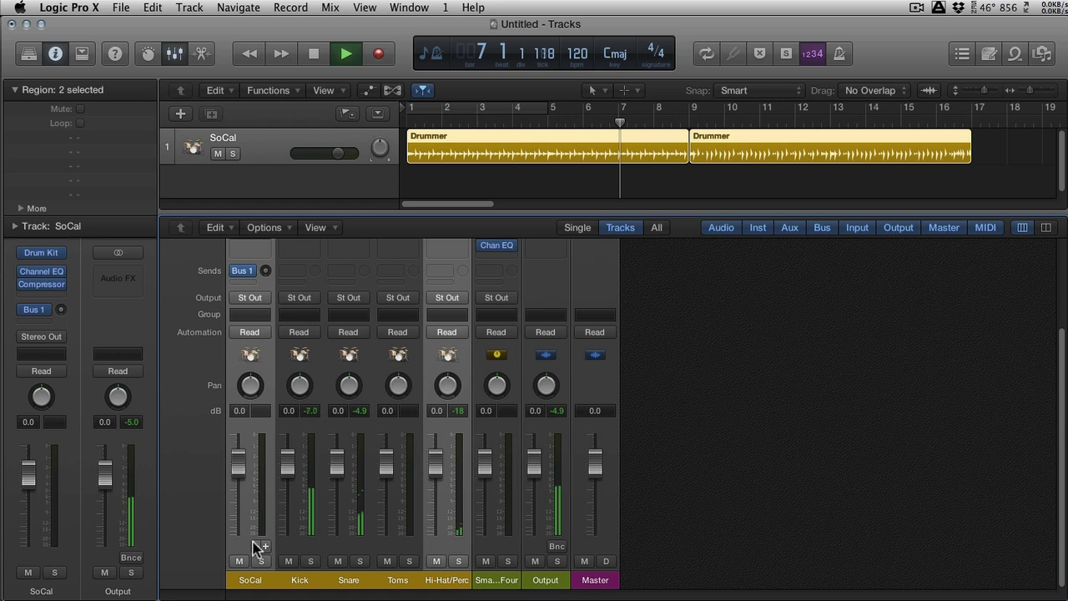
Insert a Compressor on the Snare channel with a -25.5 dB threshold
scroll(254, 543, "up", 1)
scroll(254, 546, "up", 5)
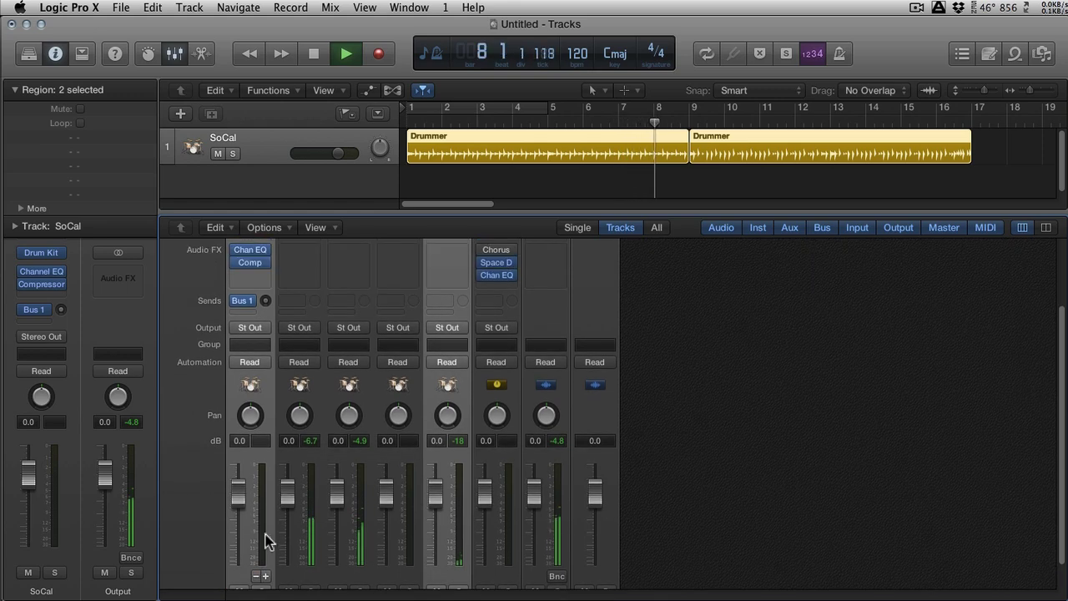
left_click(350, 325)
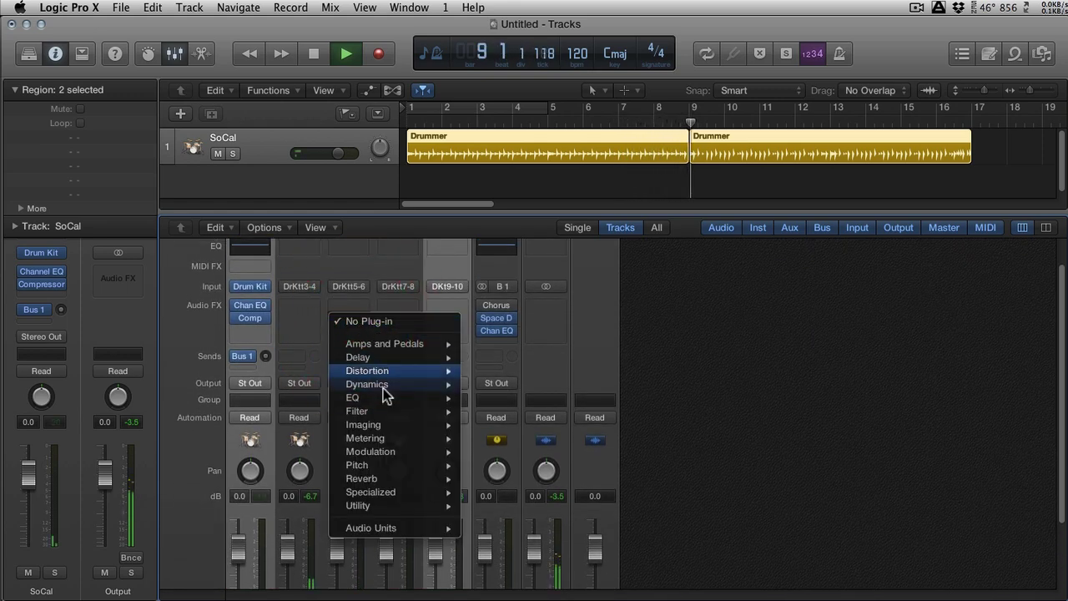
mouse_move(387, 389)
left_click(496, 397)
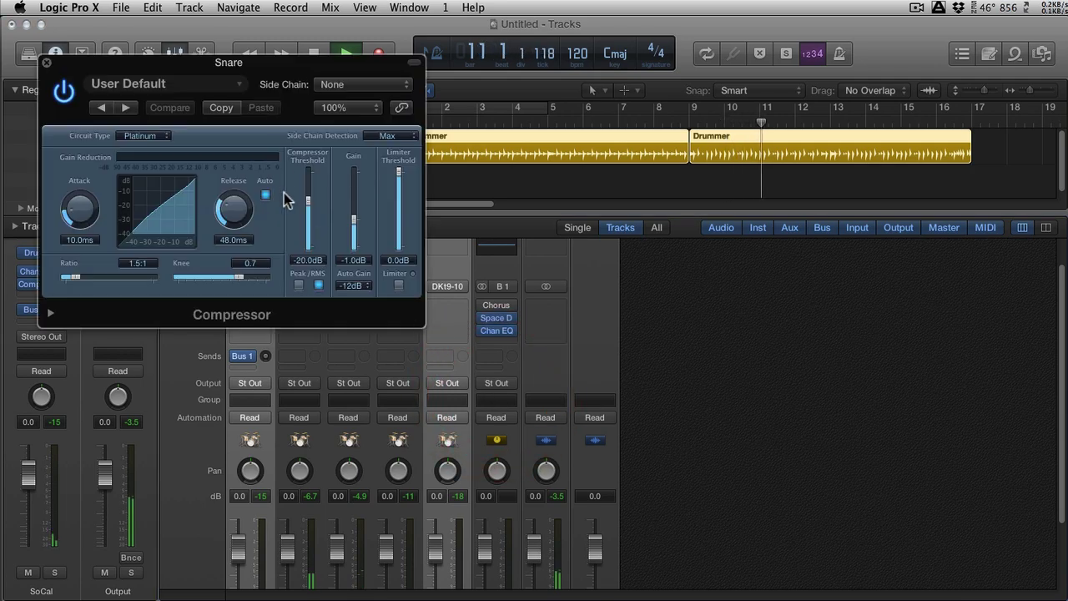
left_click_drag(306, 200, 307, 209)
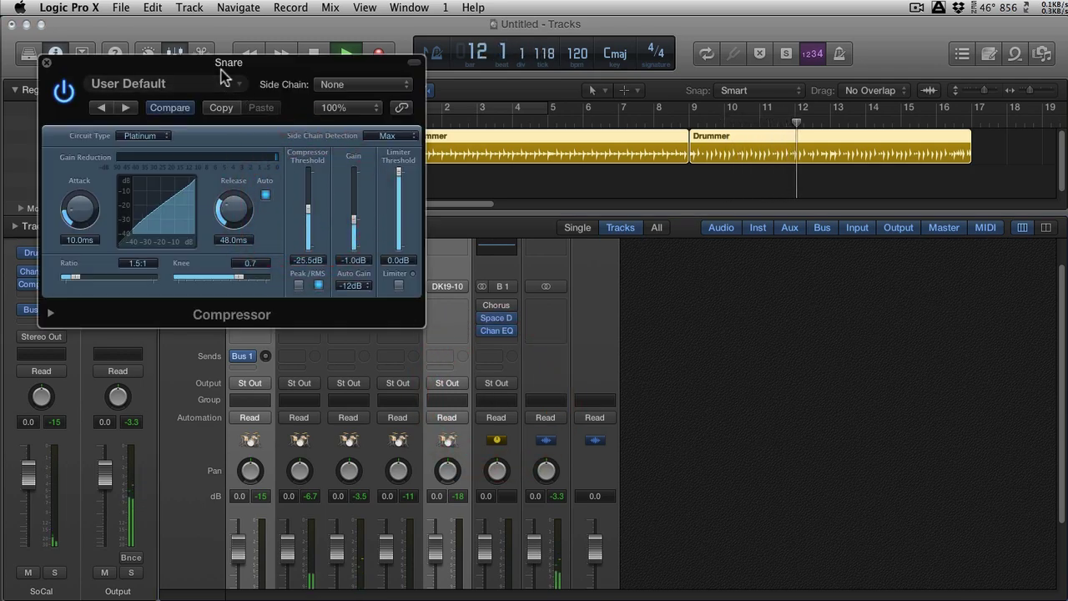
Send the Snare to Bus 1, set the send level, and lower the Snare fader slightly
left_click_drag(222, 71, 773, 231)
scroll(373, 275, "down", 1)
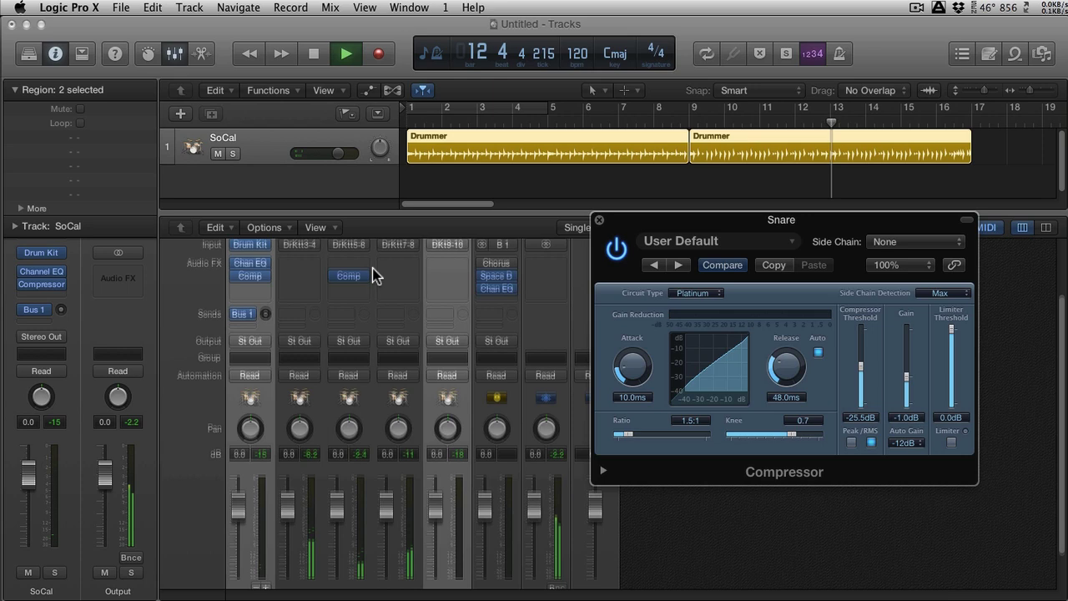
scroll(373, 276, "down", 1)
left_click(357, 297)
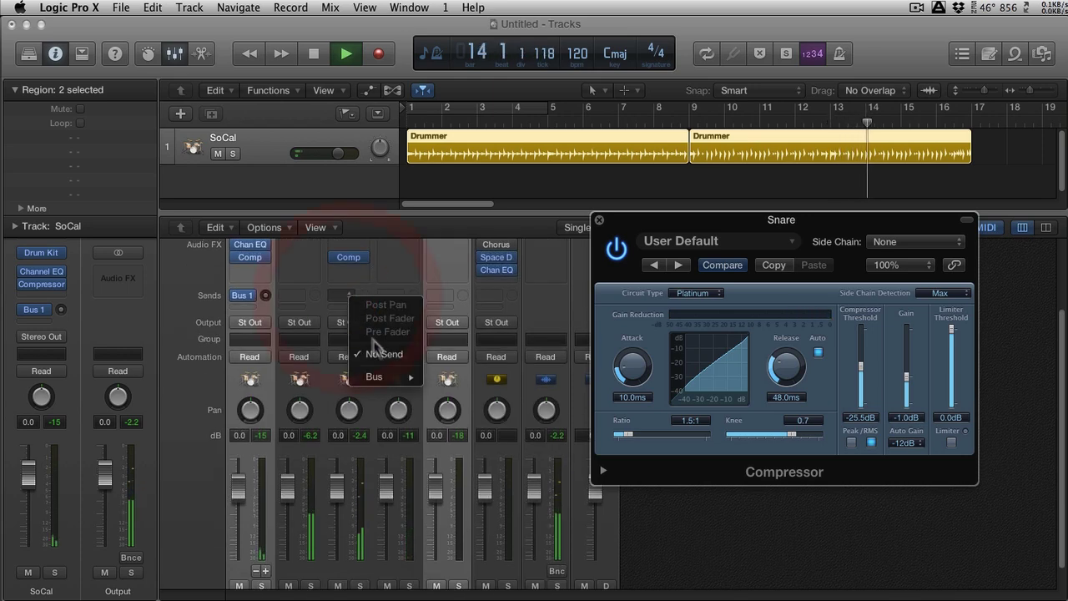
mouse_move(382, 375)
left_click(477, 376)
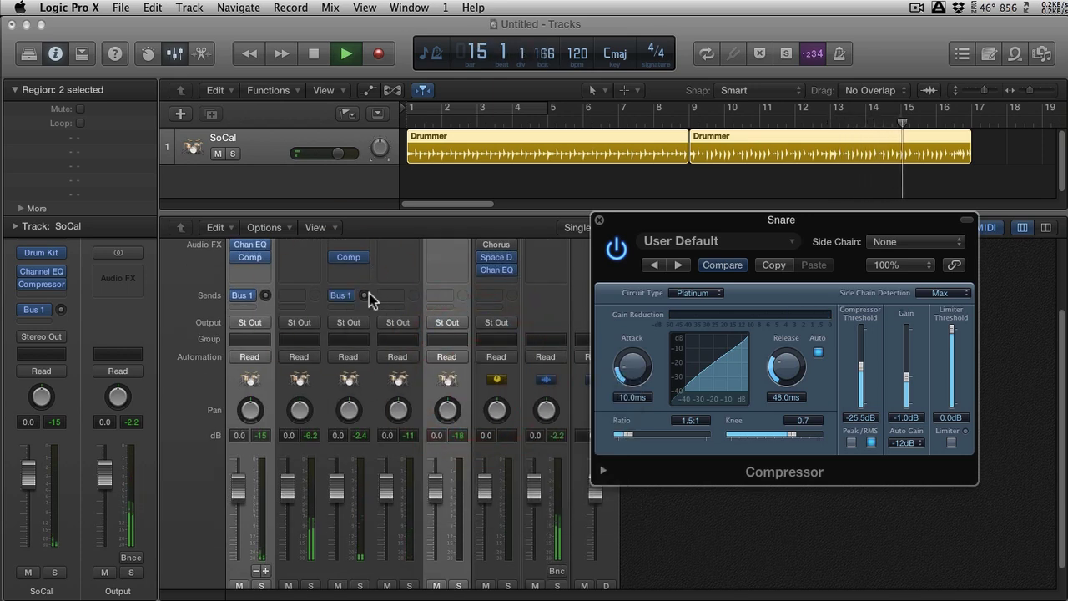
left_click_drag(364, 296, 365, 288)
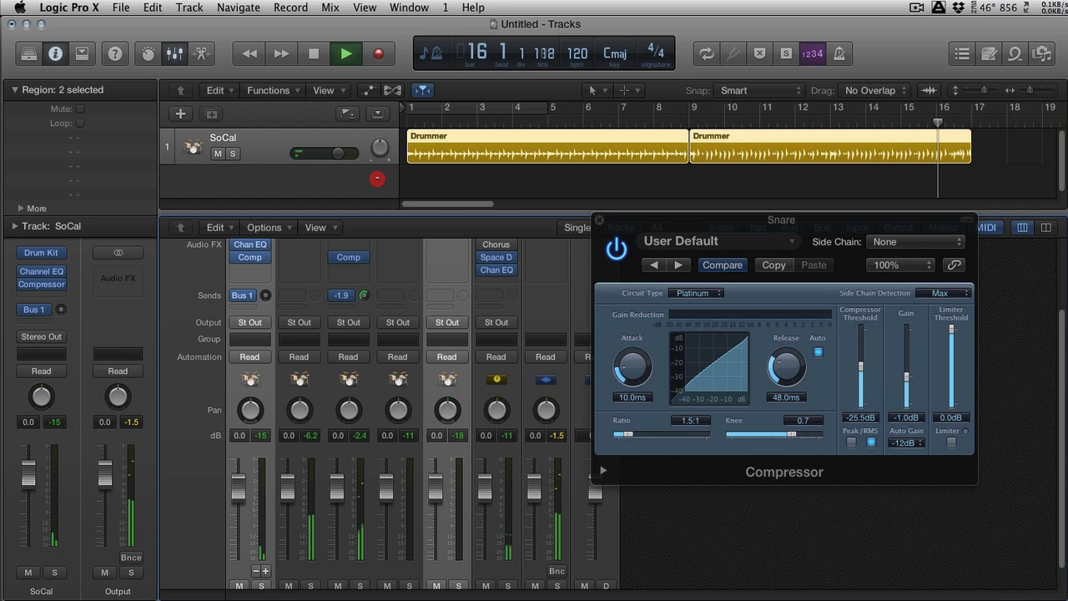
left_click_drag(337, 486, 338, 500)
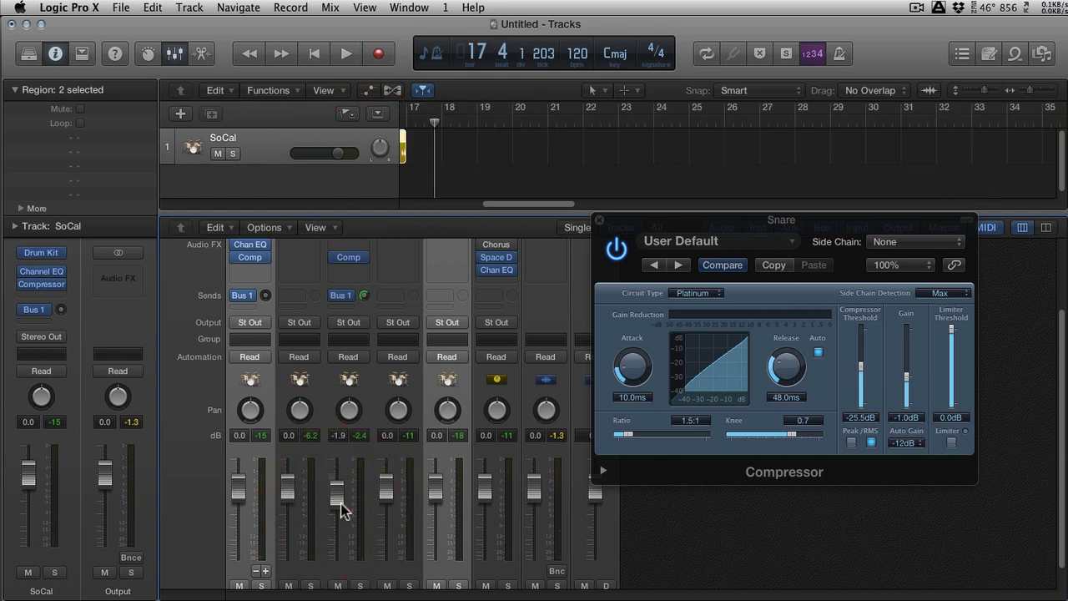
Pan the Toms to +6 and lower the Toms fader to -2.7 dB
scroll(343, 510, "down", 2)
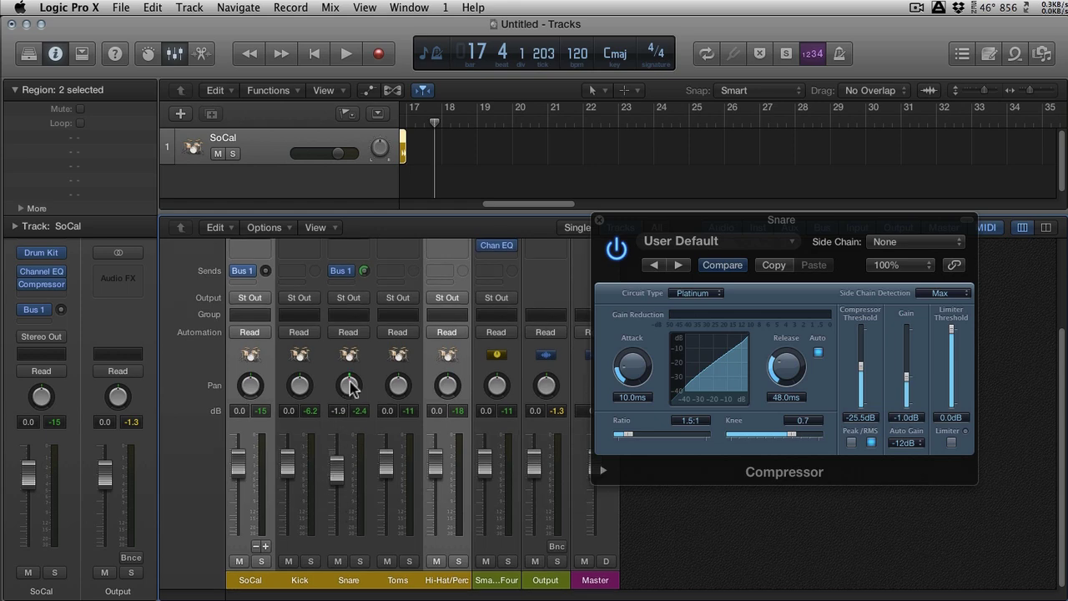
mouse_move(398, 388)
left_mouse_down()
mouse_move(410, 382)
mouse_move(396, 381)
left_mouse_up()
left_click_drag(387, 457, 395, 491)
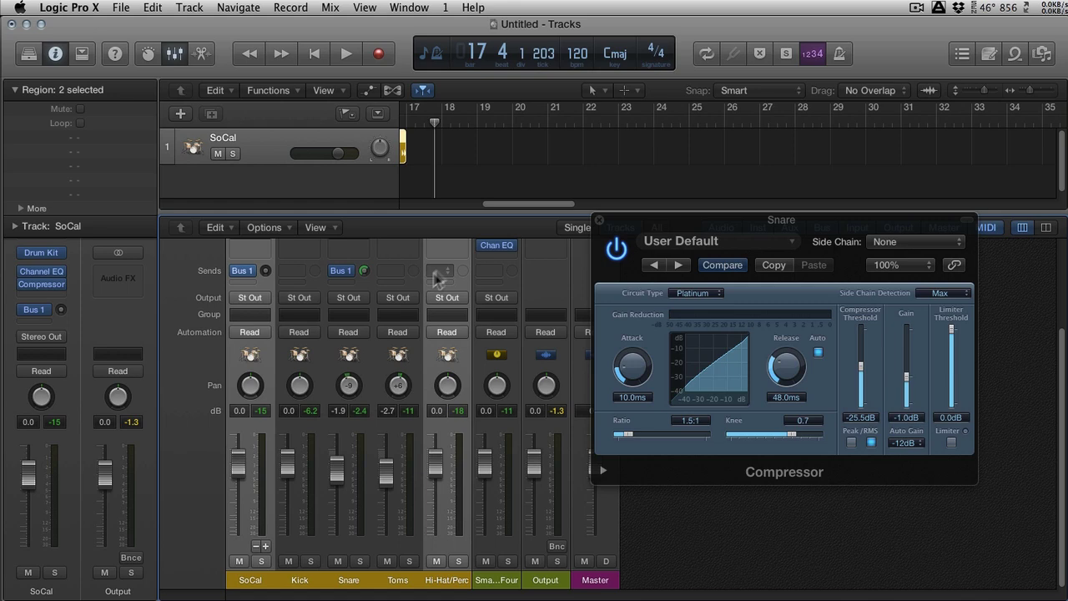
scroll(529, 164, "left", 10)
Loop the opening bars up to bar 9, play them, and close the Snare Compressor window
left_click(491, 107)
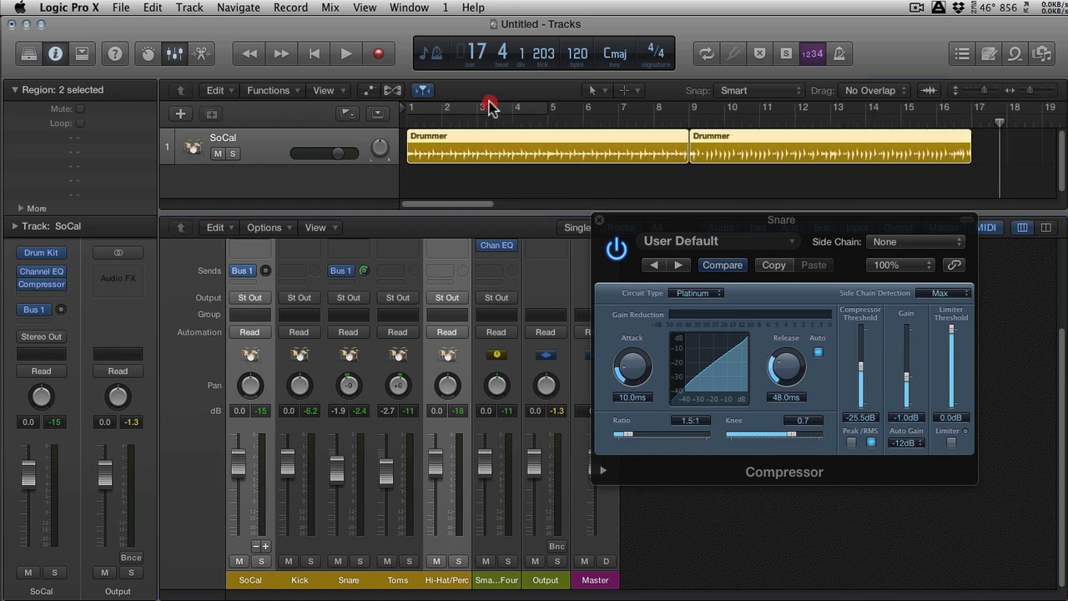
left_click_drag(551, 108, 689, 117)
key("space")
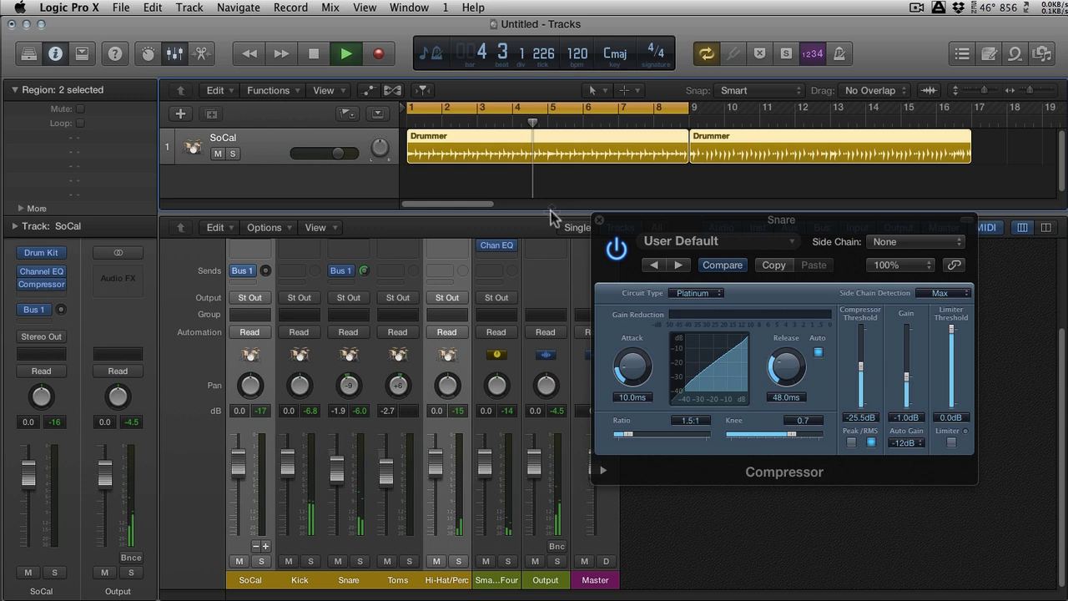
left_click(598, 219)
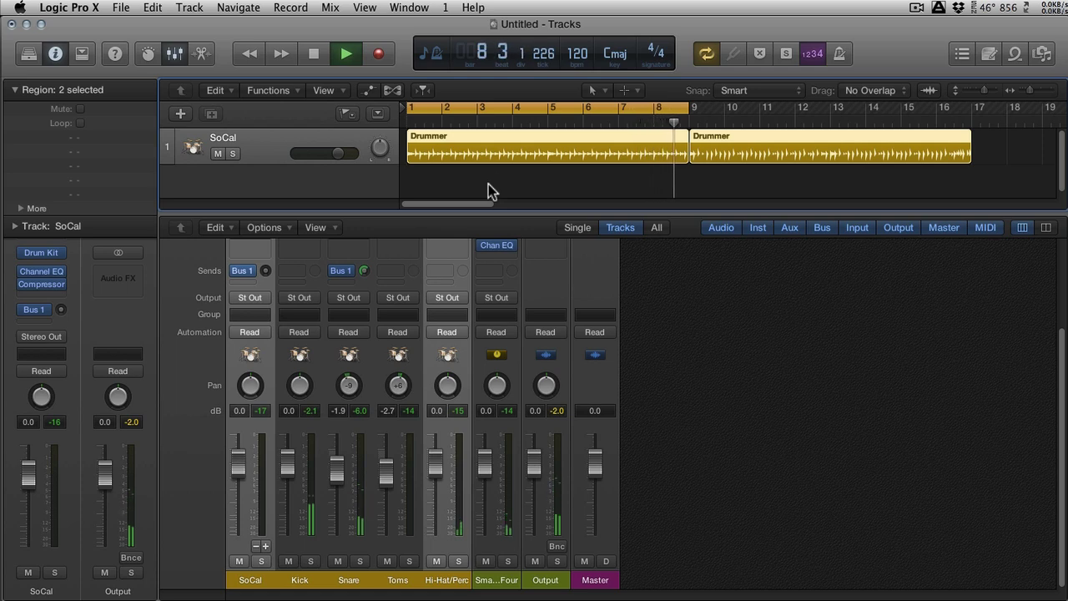
Raise Fills and push the groove toward Complex for both Drummer regions
double_click(493, 152)
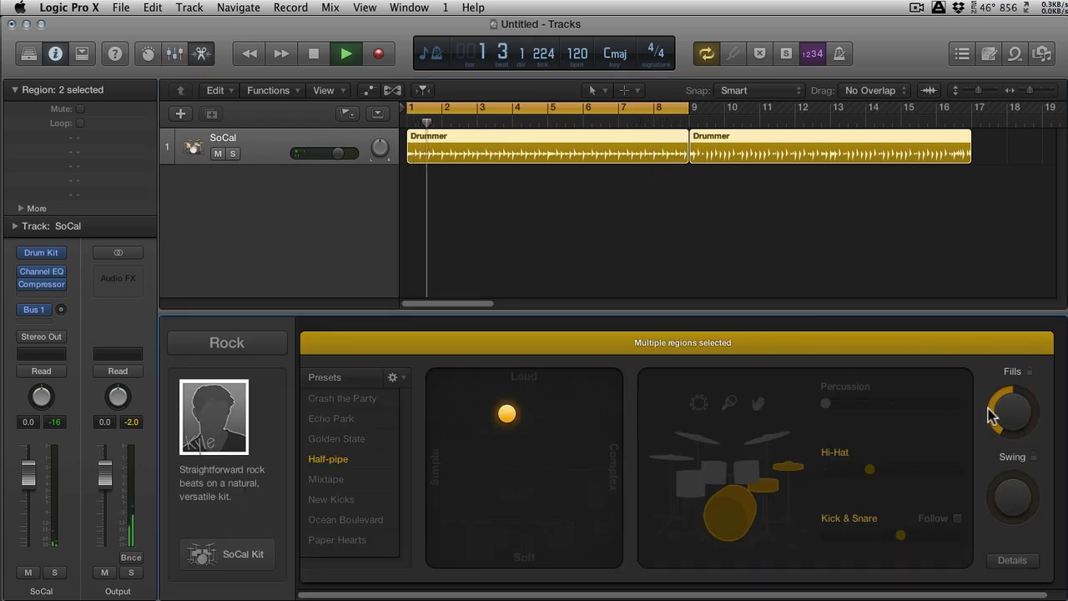
left_click_drag(991, 416, 1033, 374)
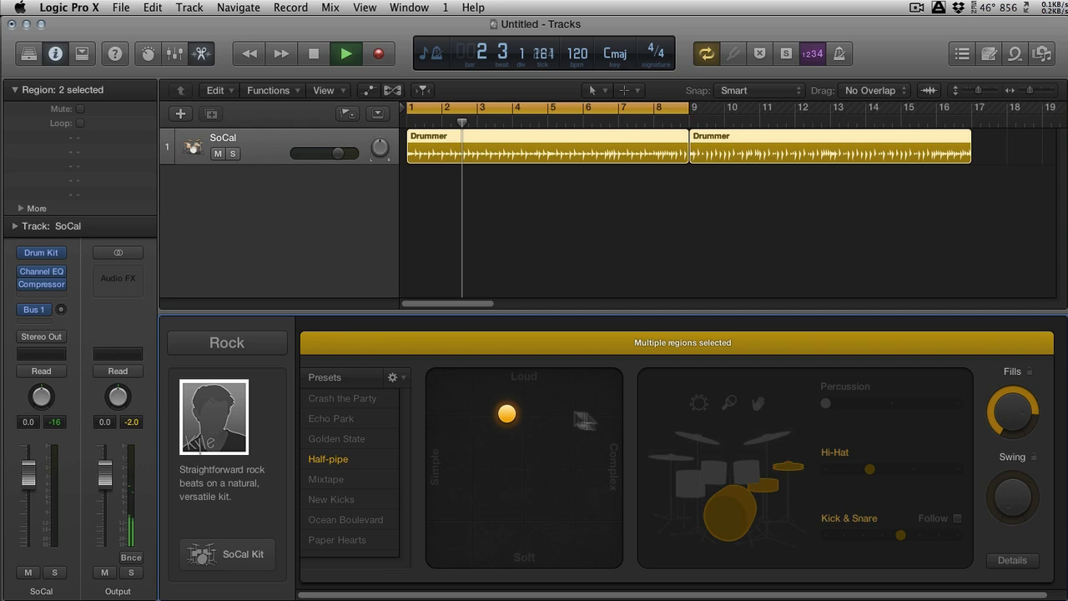
left_click(547, 409)
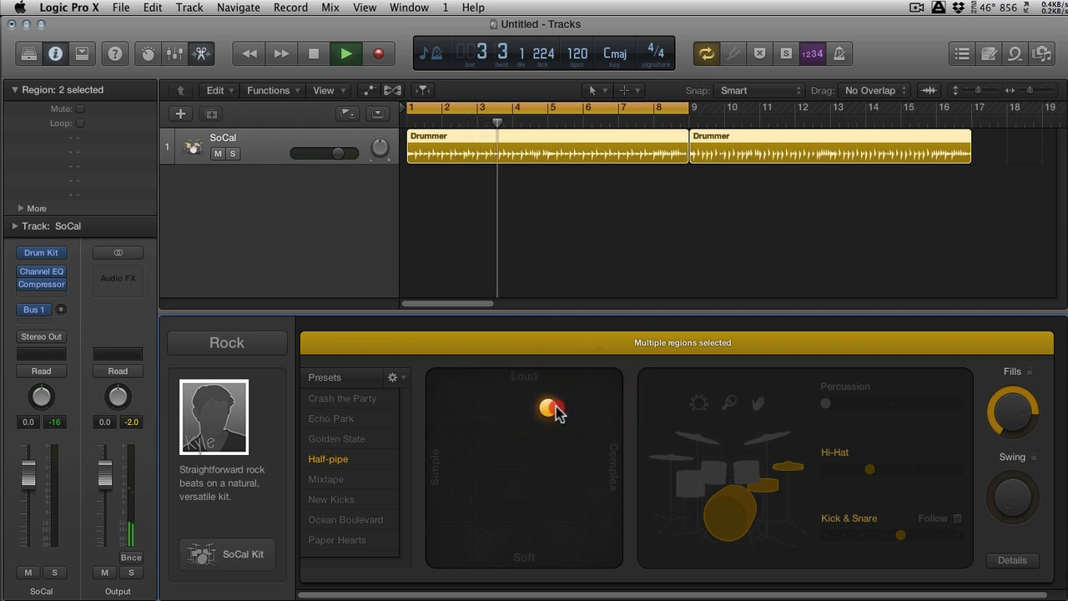
left_click_drag(557, 413, 601, 412)
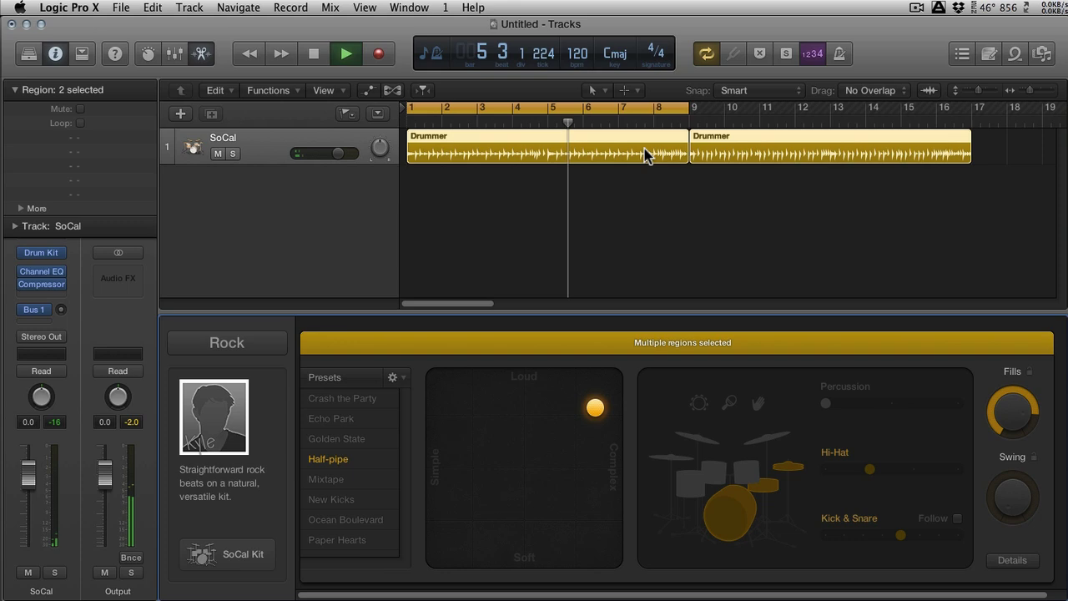
Make the first Drummer region louder with Kick & Snare lowered to 3, toms left off
left_click(643, 195)
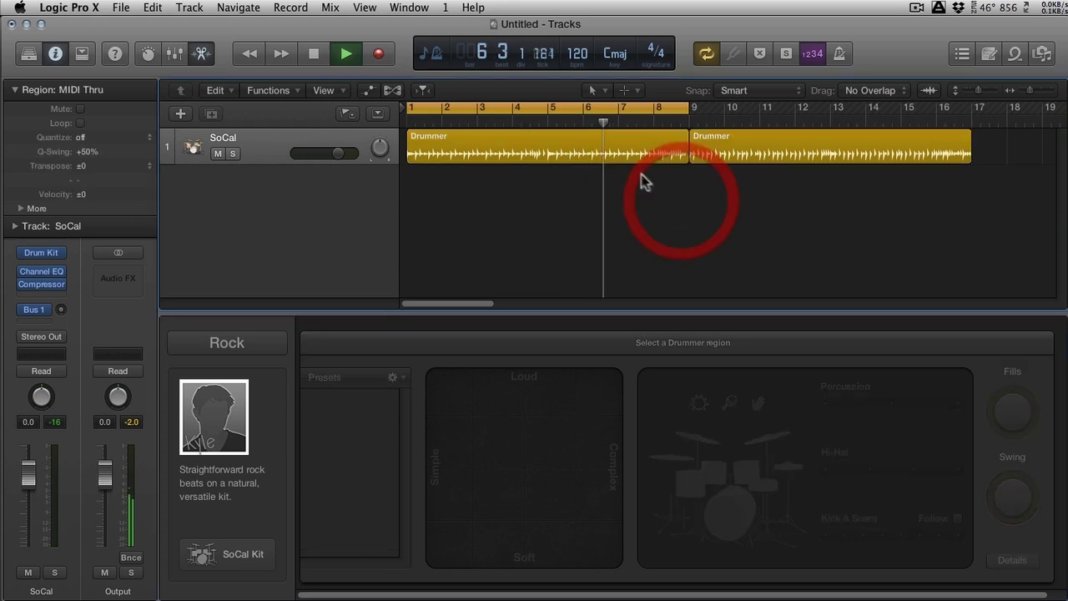
left_click(626, 155)
mouse_move(593, 407)
left_mouse_down()
mouse_move(579, 406)
mouse_move(593, 389)
left_mouse_up()
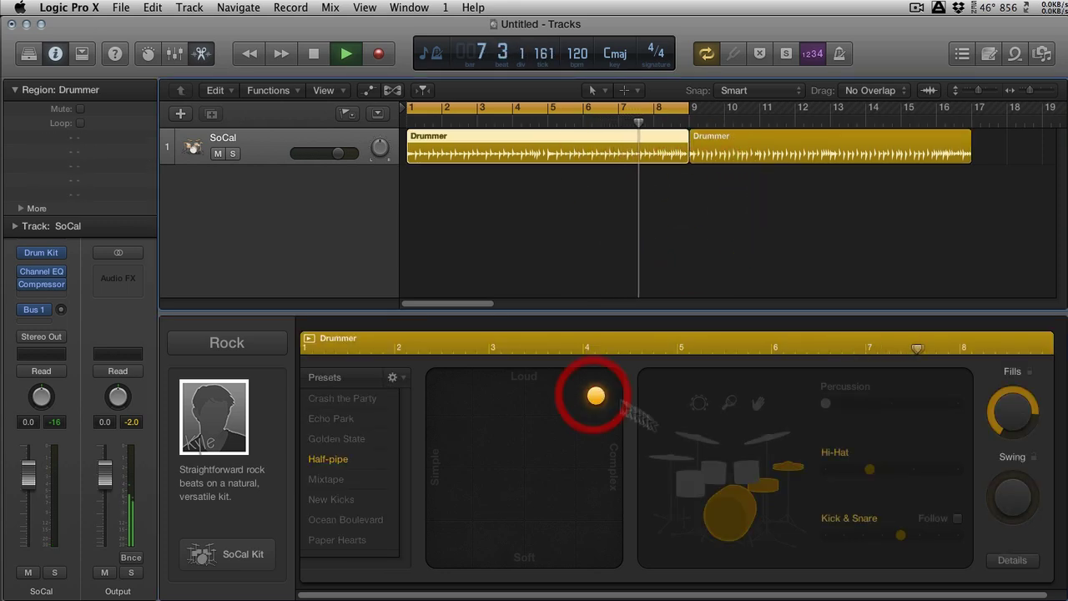
left_click_drag(897, 539, 864, 539)
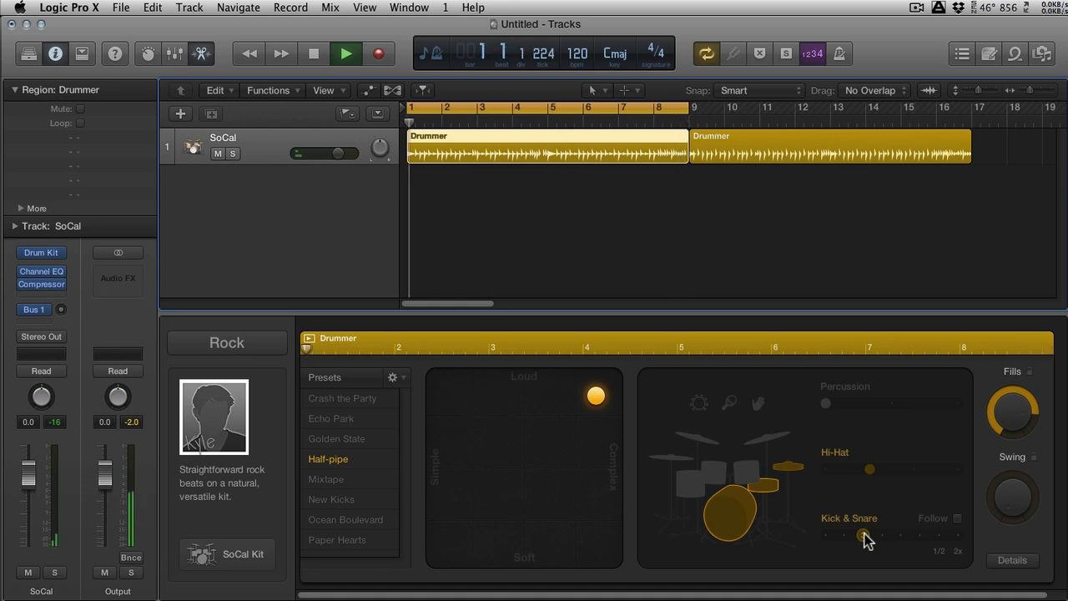
left_click(732, 475)
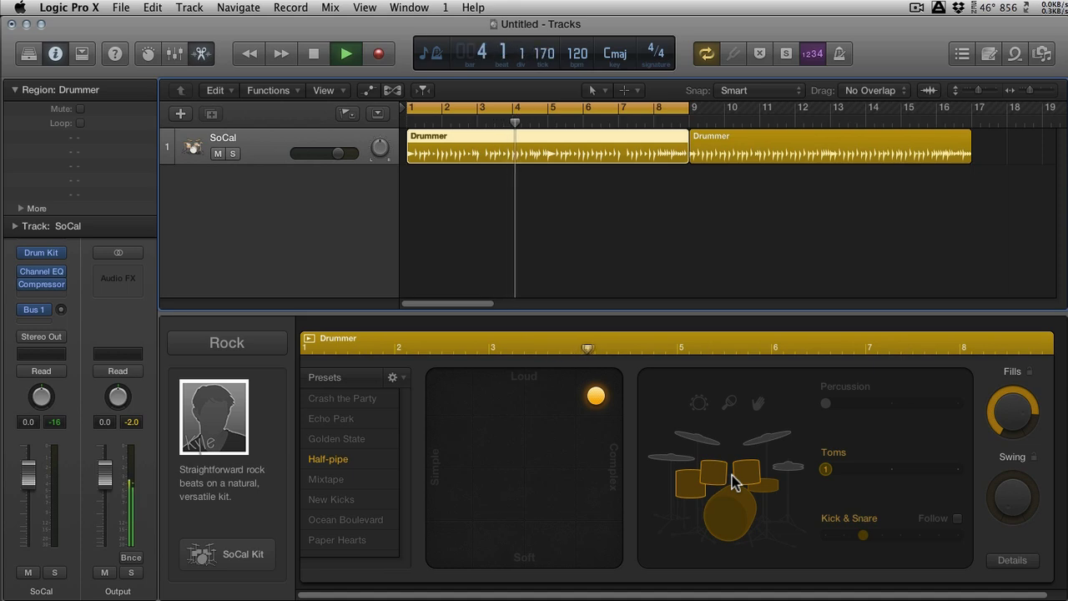
left_click(732, 475)
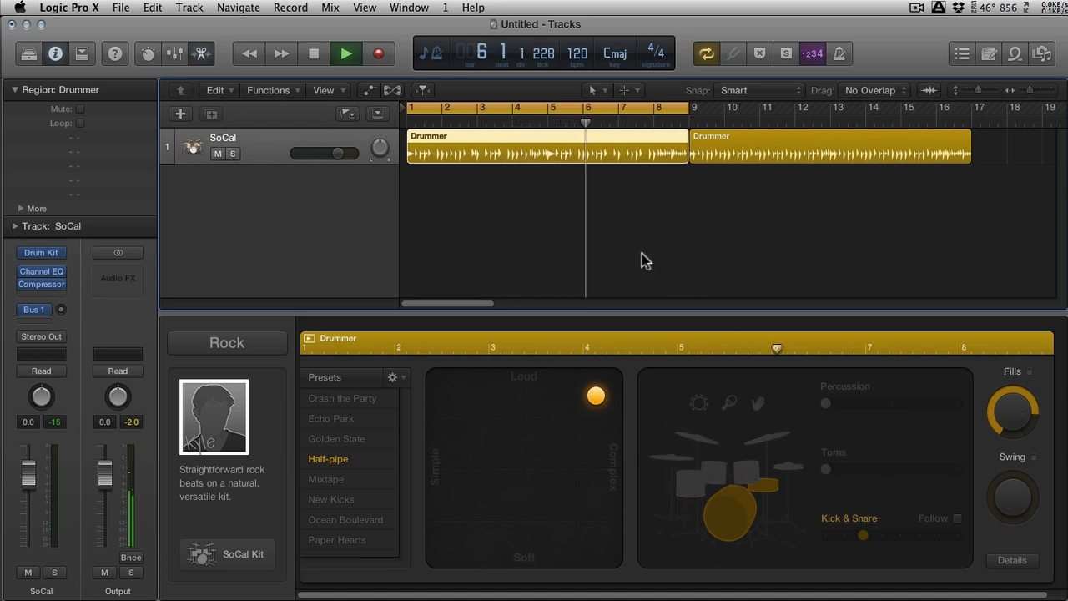
Zoom the SoCal track to fill the area and back, then stop playback at bar 3, beat 4
key("super+Down")
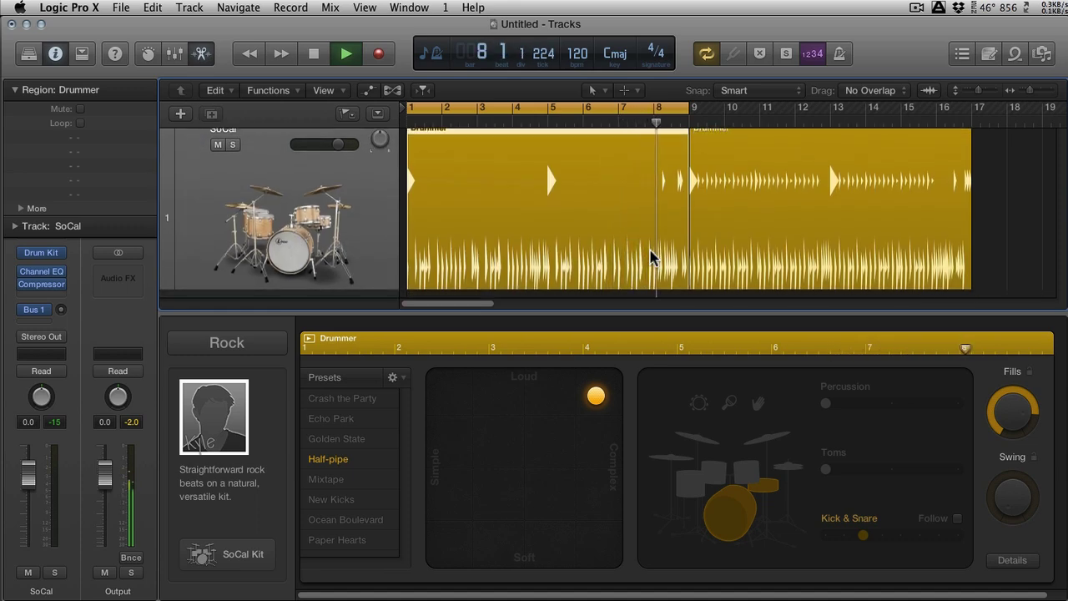
key("super+Up")
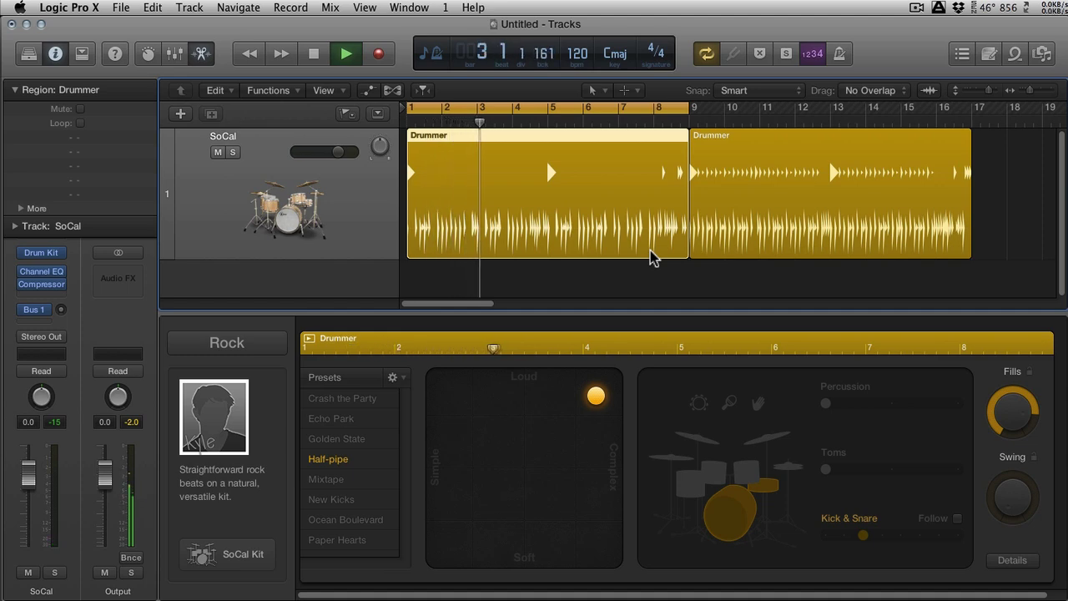
key("space")
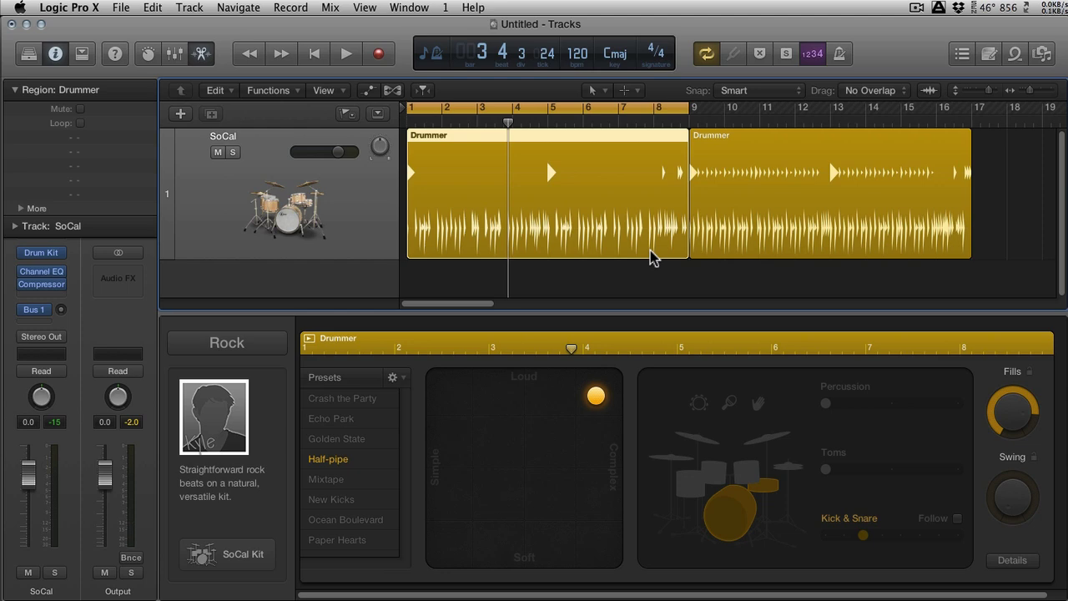
Create a new Software Instrument track with Open Library unchecked
left_click(183, 115)
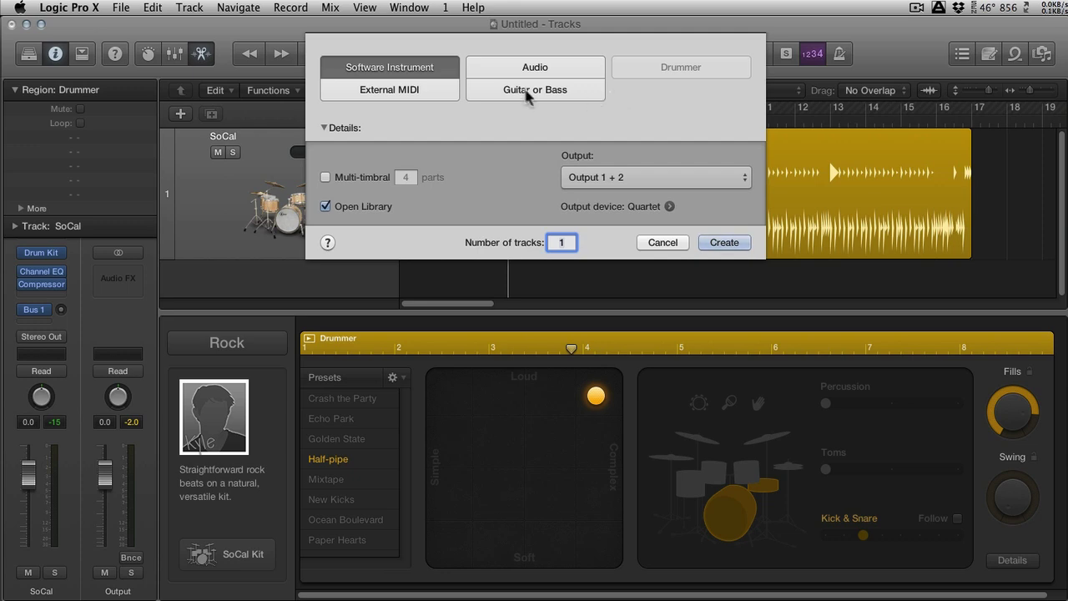
left_click(326, 207)
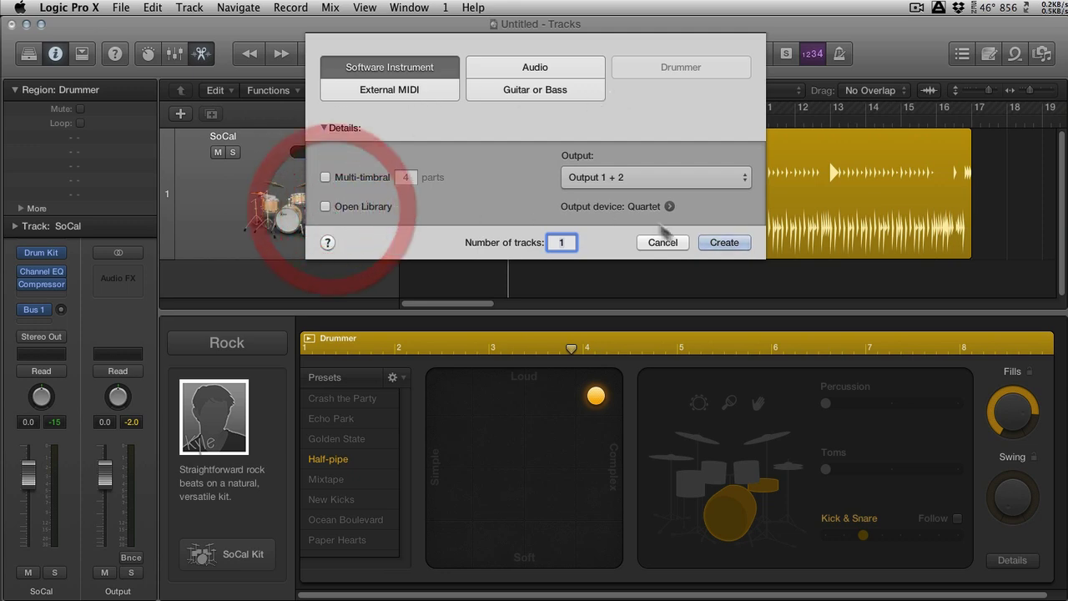
left_click(723, 242)
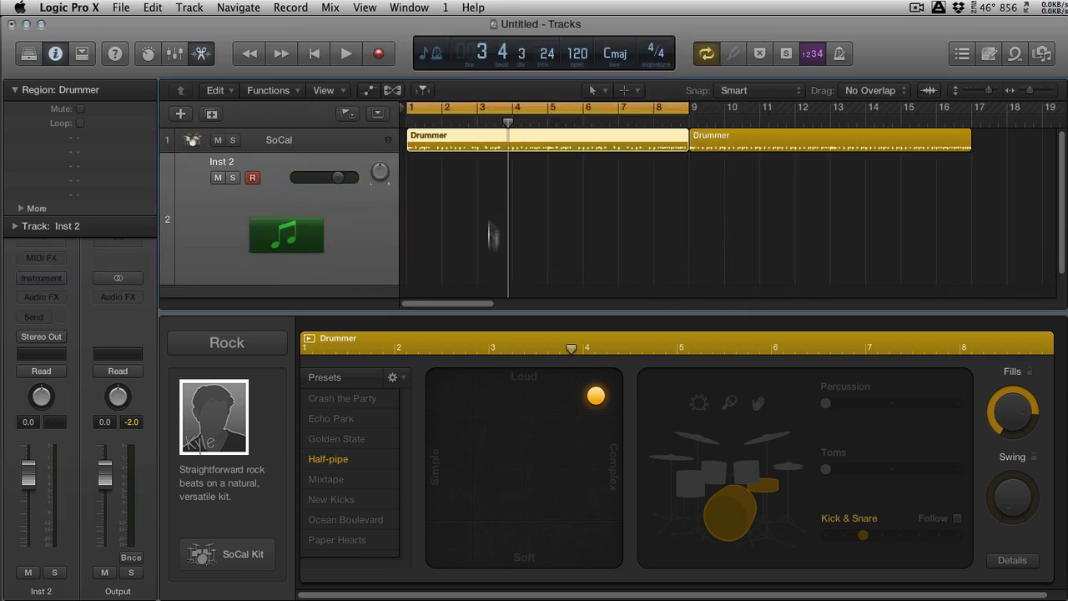
Browse the Inst 2 instrument plug-in list and close it without choosing one
left_click(42, 279)
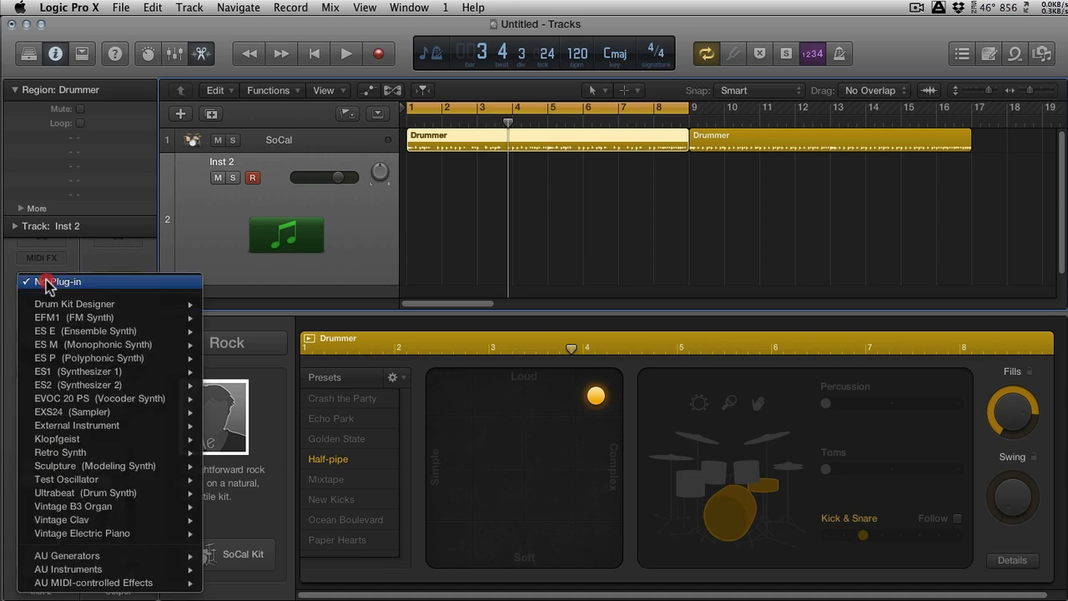
mouse_move(130, 559)
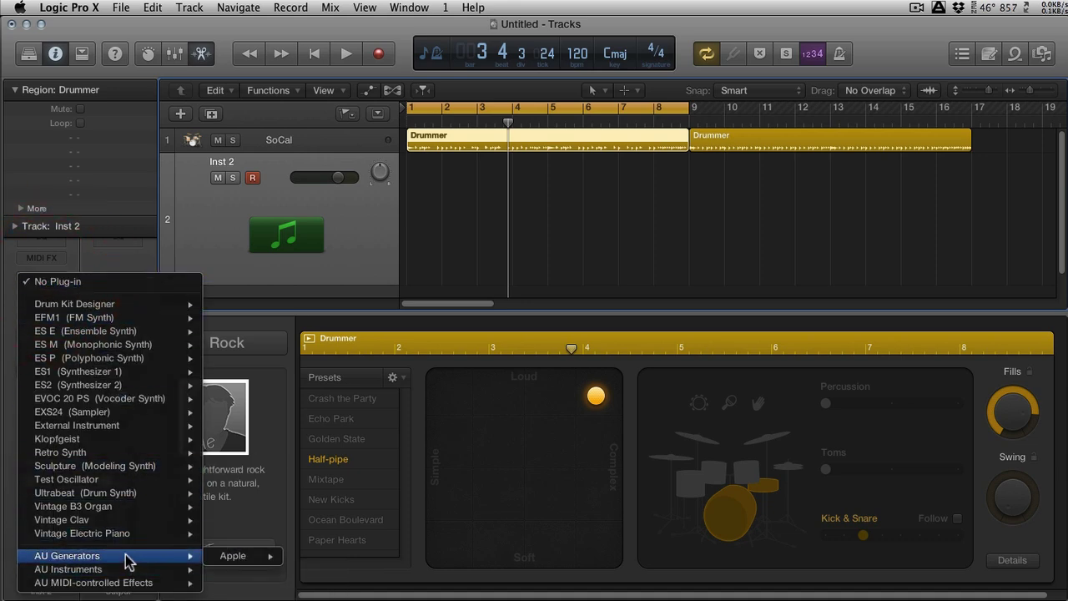
mouse_move(233, 570)
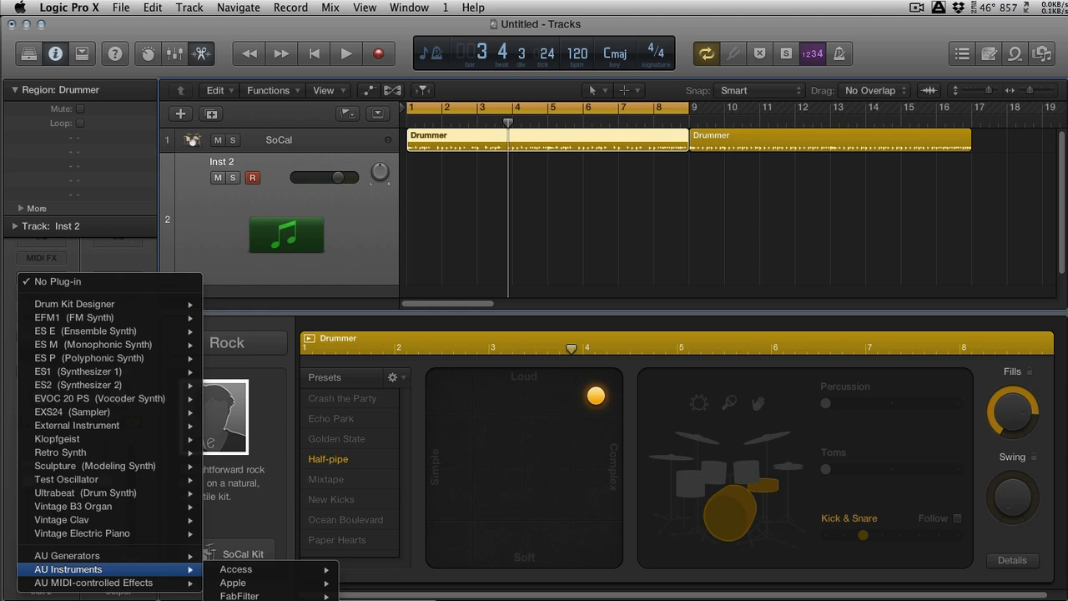
left_click(413, 594)
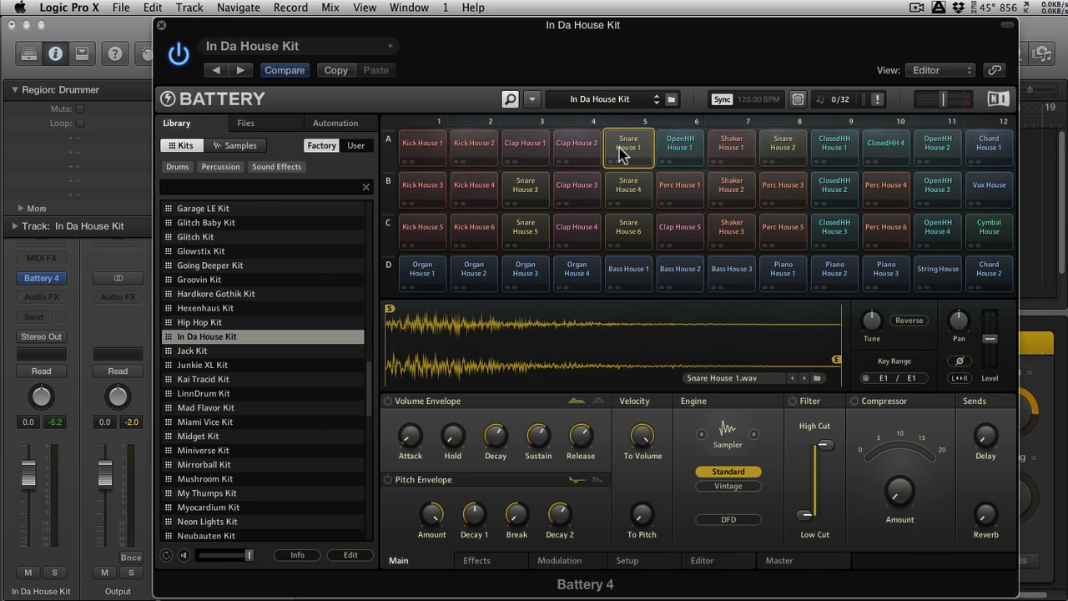
Audition the Kick House 1, Kick House 2 and Clap House 1 pads of In Da House Kit
left_click(417, 145)
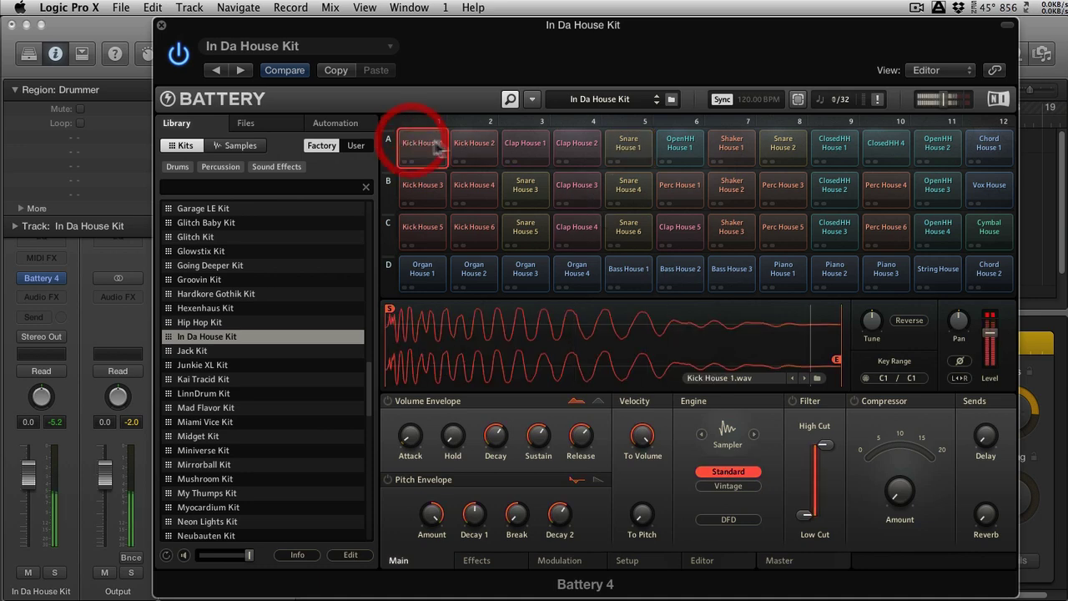
left_click(470, 143)
left_click(508, 143)
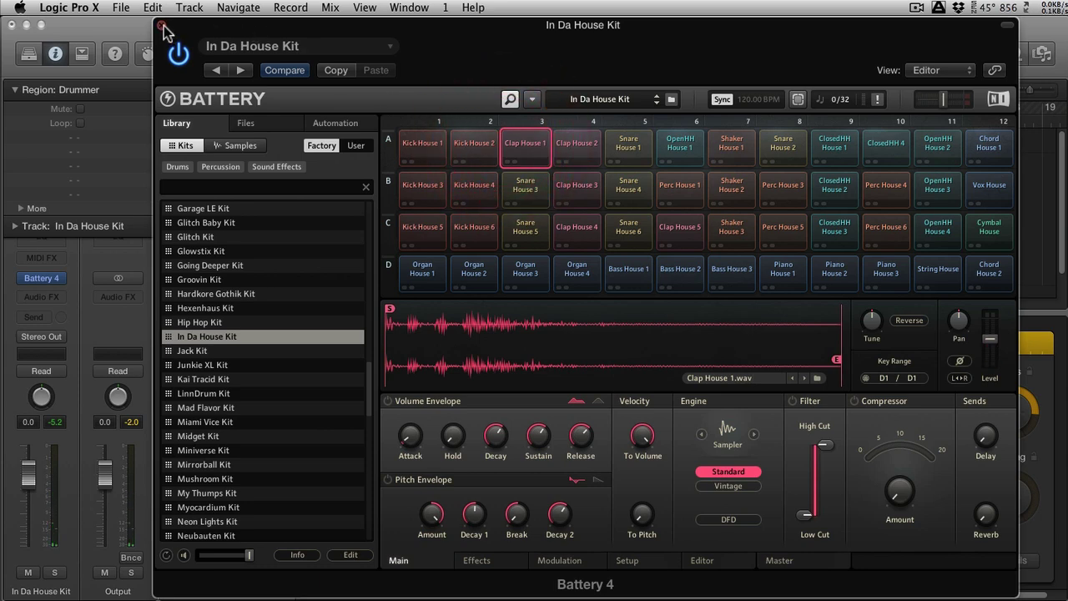
Close Battery 4 and copy the first Drummer region onto the In Da House Kit track
left_click(163, 26)
left_click(438, 175)
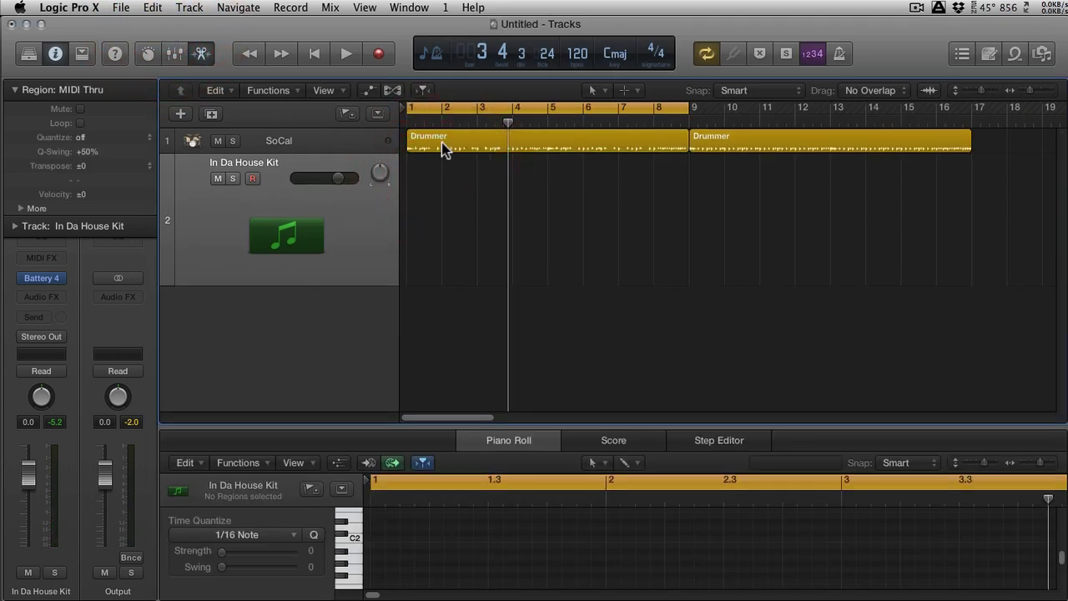
left_click(445, 149)
left_click_drag(445, 149, 445, 173)
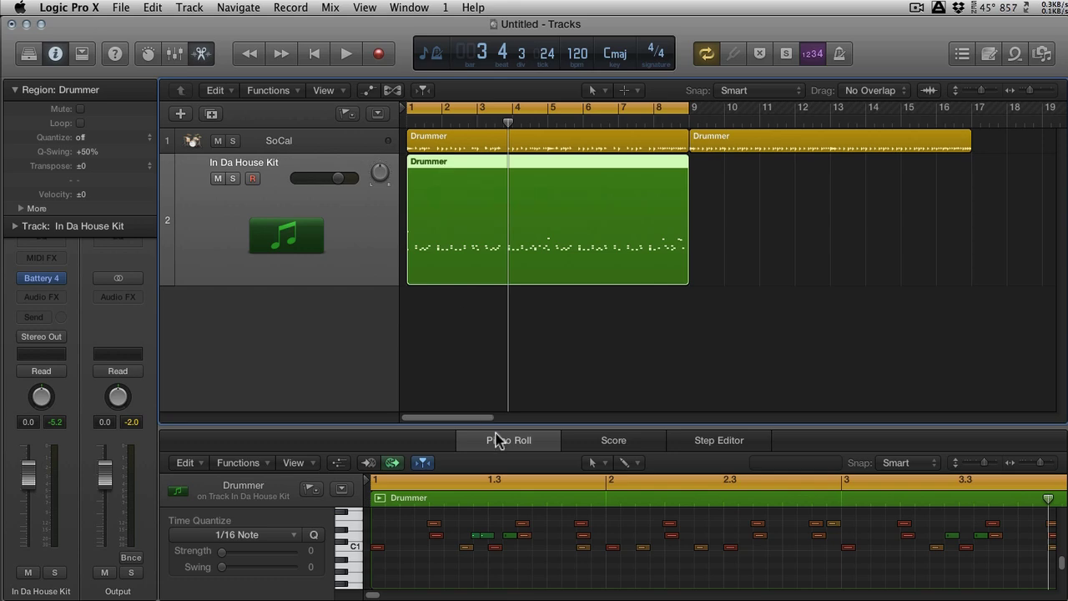
Enlarge the Piano Roll and zoom to fit the copied drum notes
left_click_drag(497, 426, 518, 151)
left_click(605, 301)
key("z")
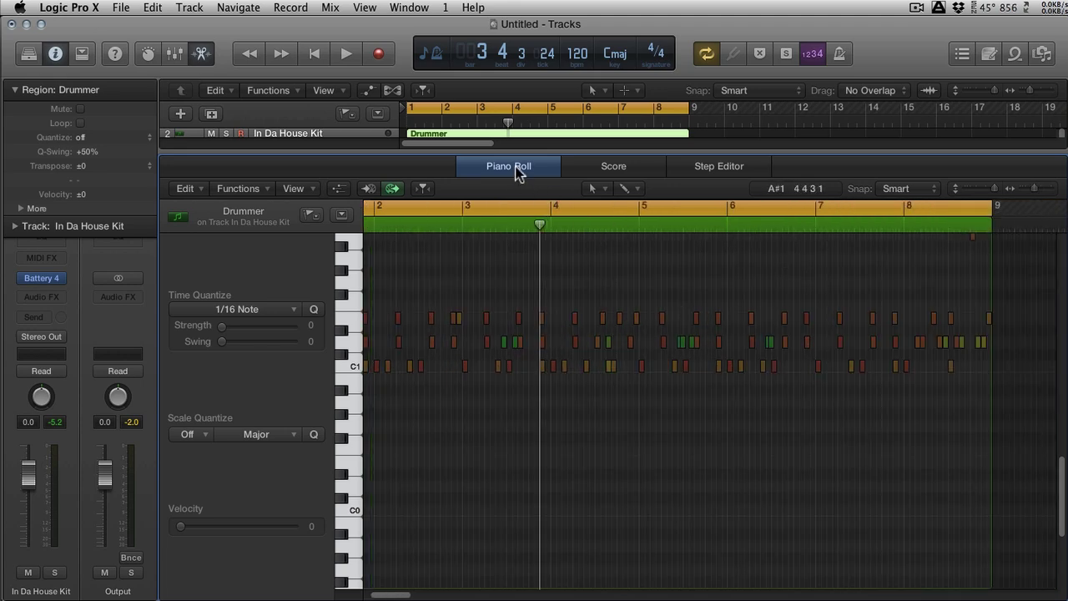
Delete the copied green Drummer region from track 2
left_click(202, 55)
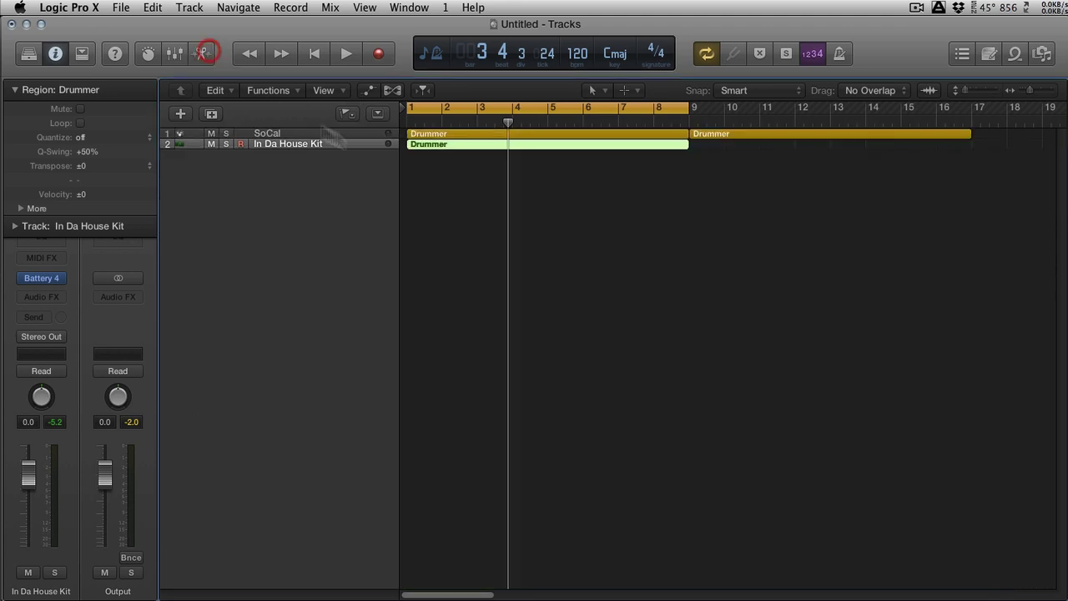
left_click(447, 176)
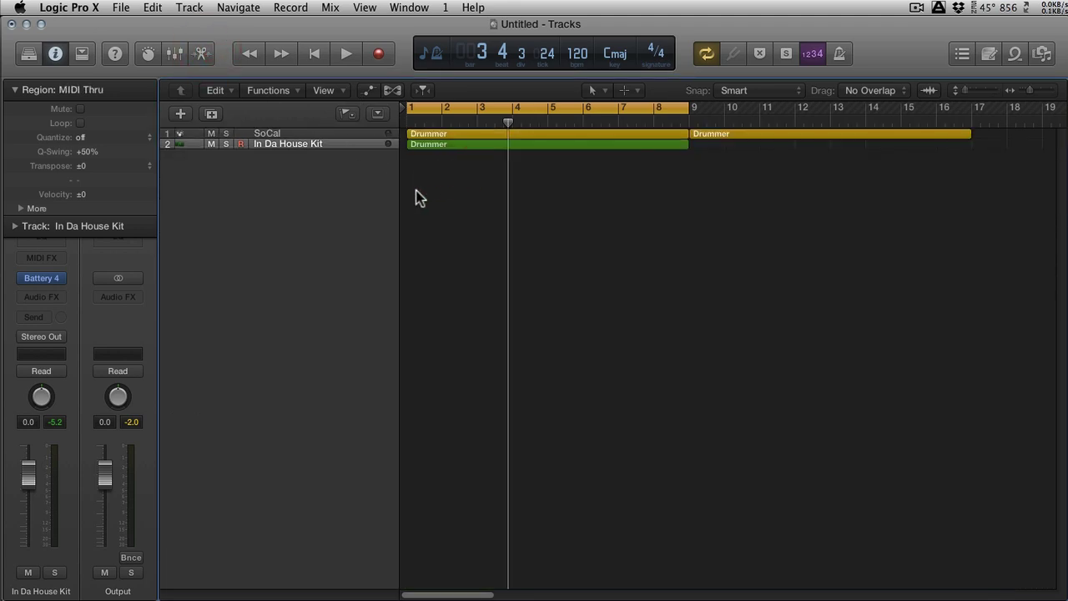
left_click(356, 144)
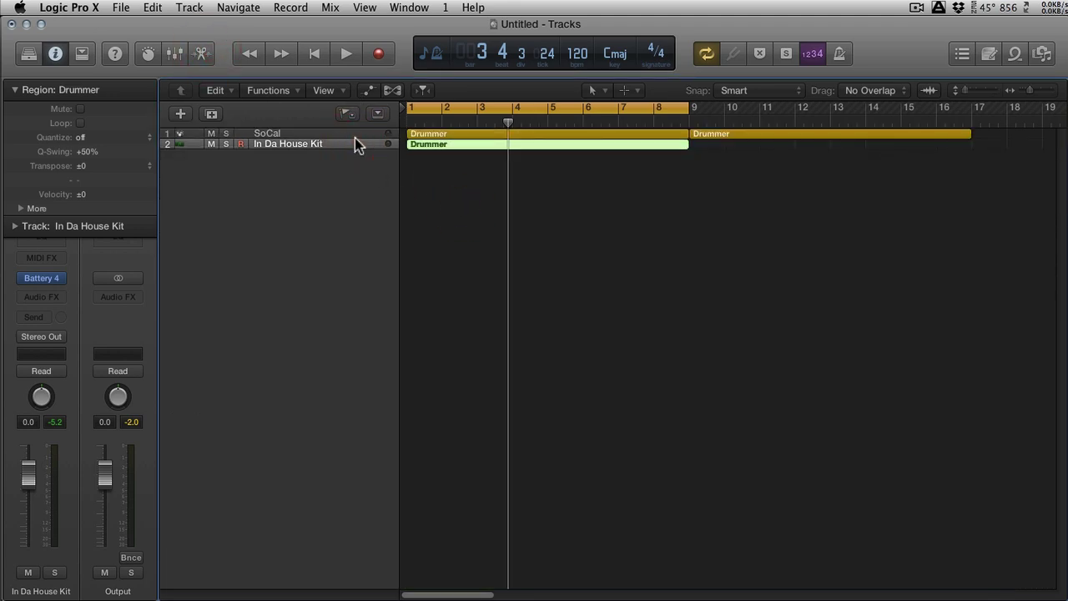
key("ctrl+z")
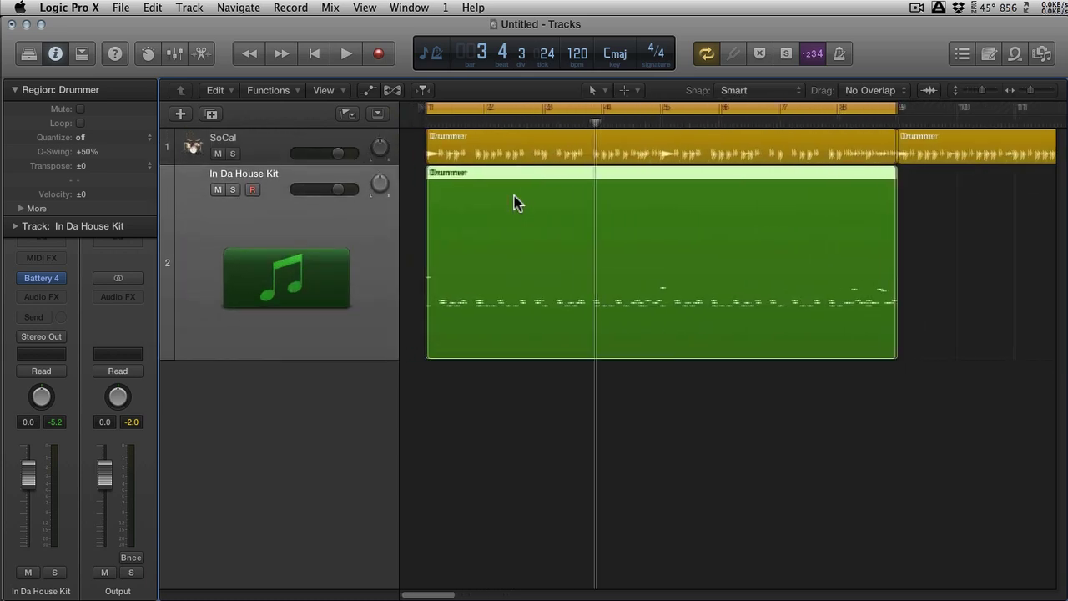
left_click(544, 389)
left_click(537, 322)
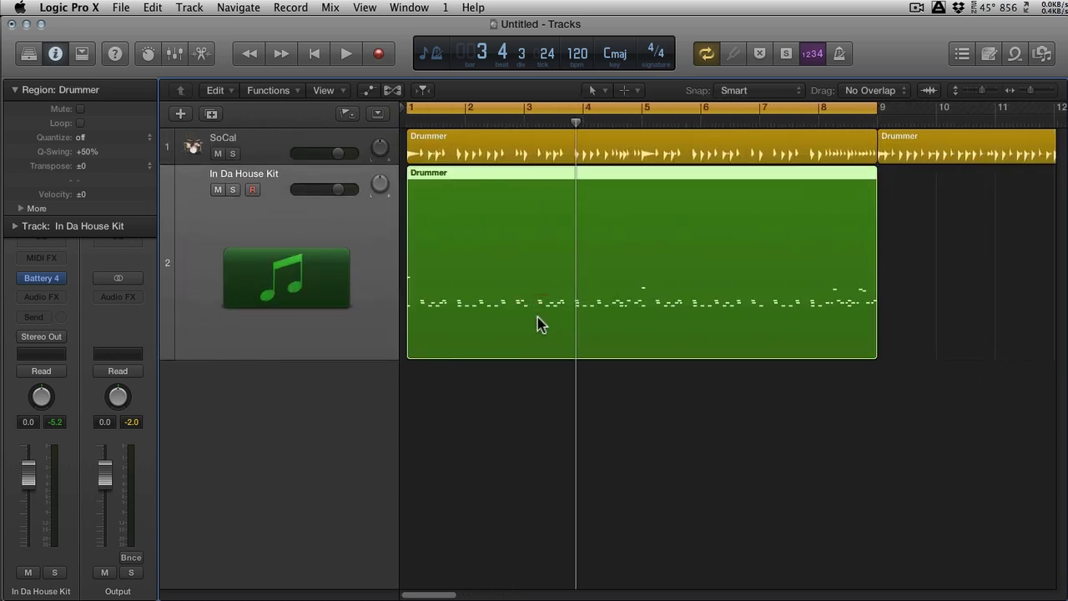
key("Delete")
Option-Shift-drag the SoCal Drummer region onto track 2 to create a linked alias
left_click(520, 159)
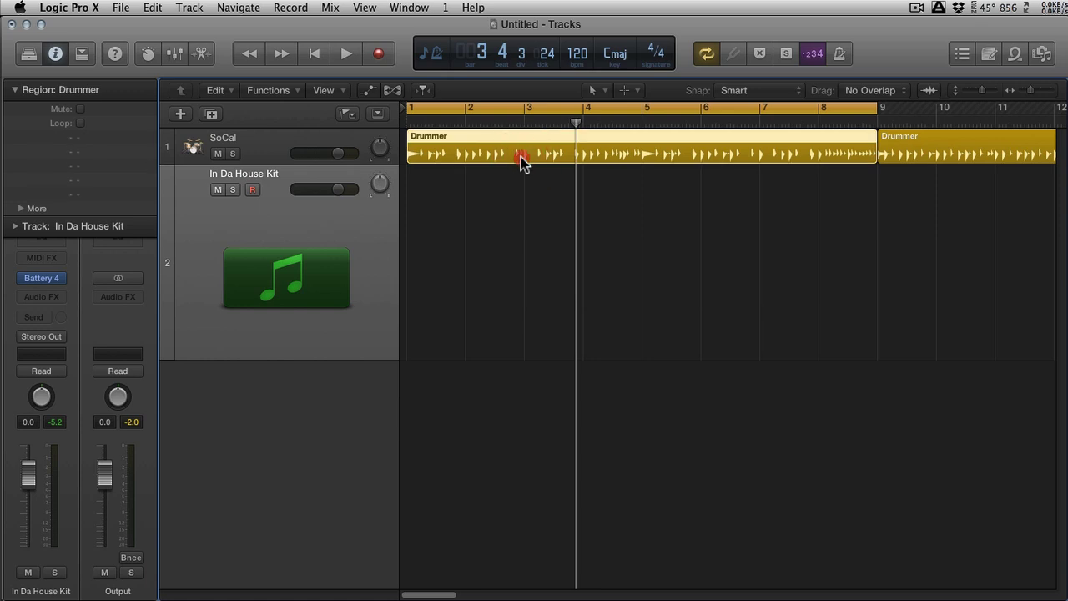
left_click_drag(520, 158, 517, 226)
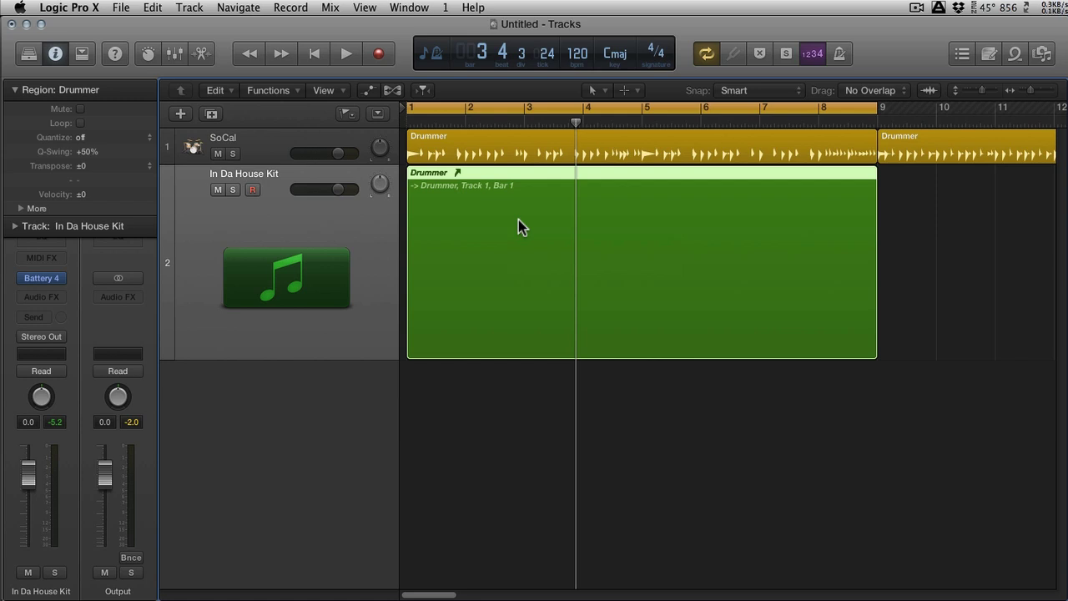
left_click(521, 156)
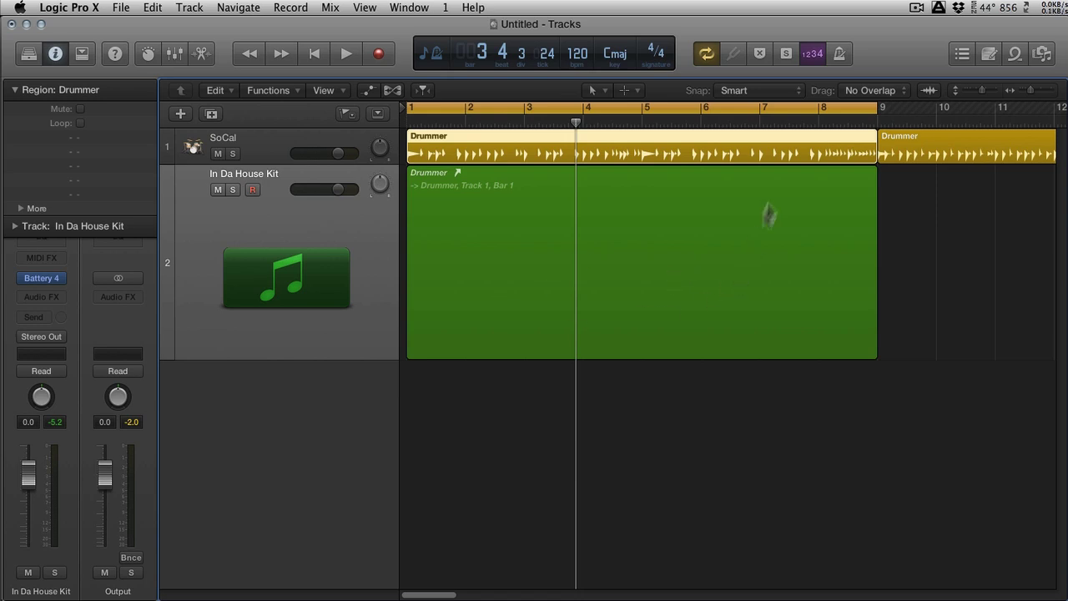
Soften the SoCal Drummer groove, mute the SoCal track, and play from the start
double_click(795, 152)
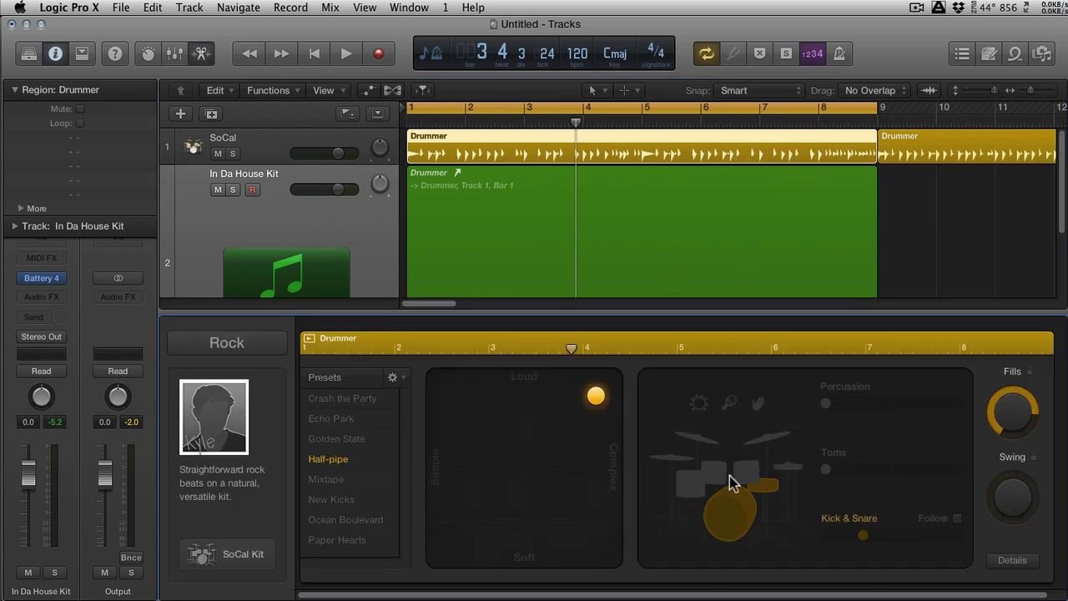
left_click_drag(599, 397, 517, 446)
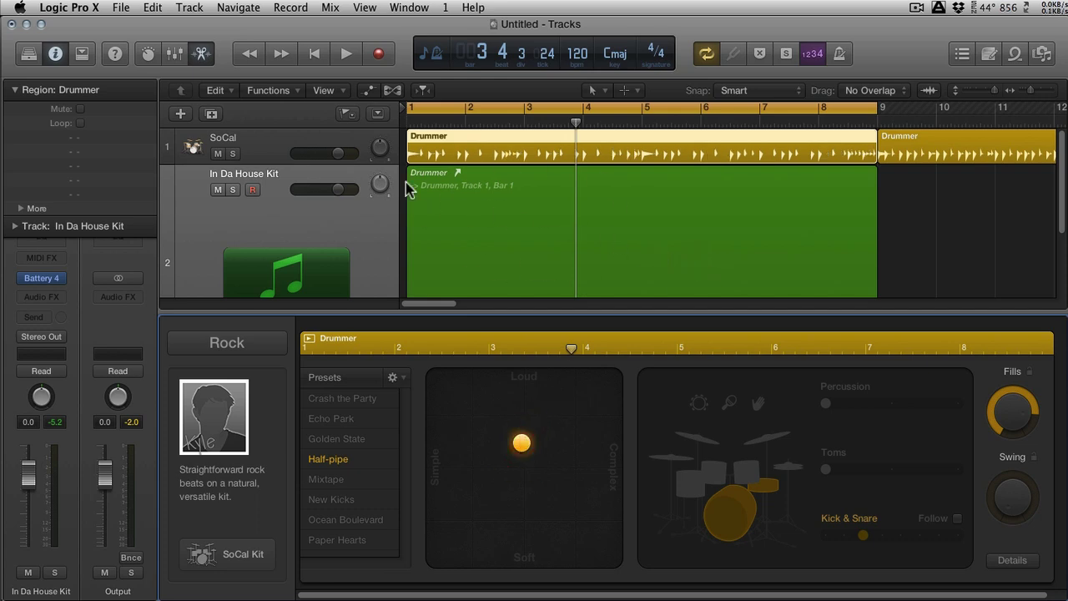
left_click(218, 153)
key("Return")
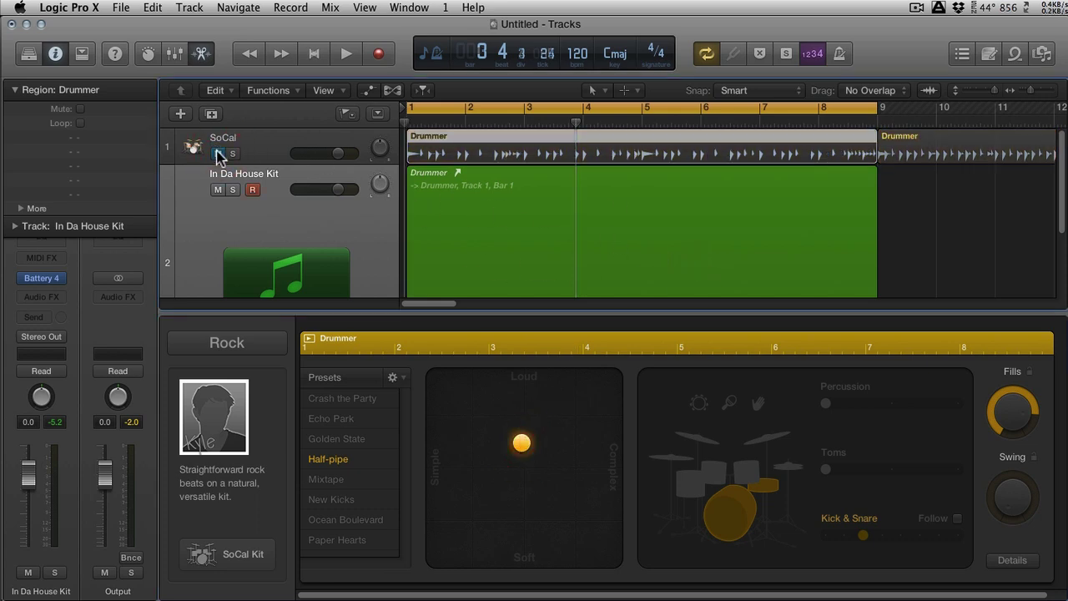
key("space")
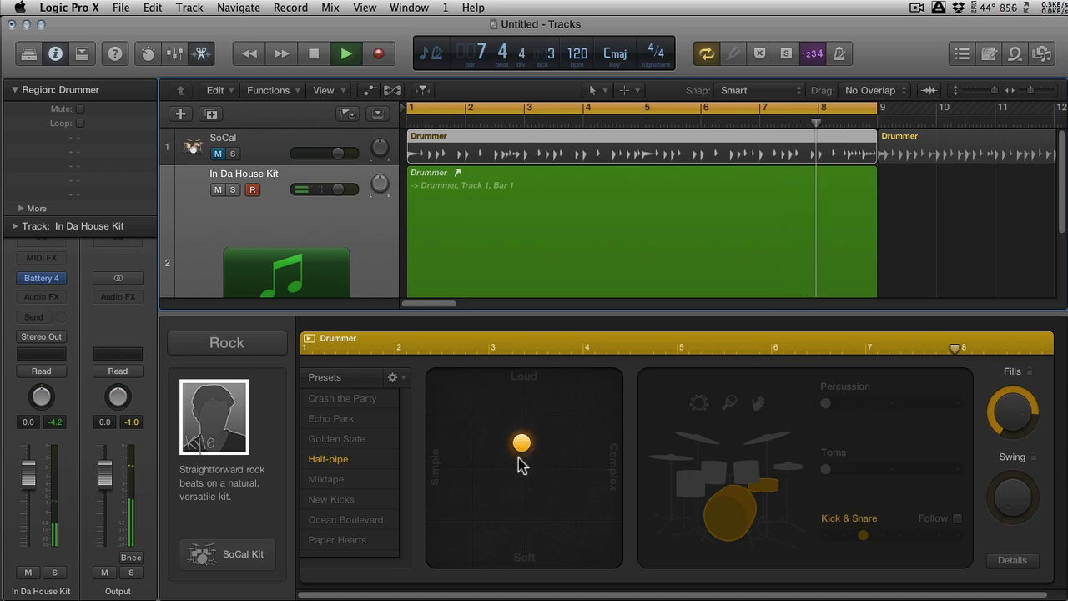
Add toms at level 1 and settle the groove toward soft and simple
left_click_drag(521, 444, 604, 417)
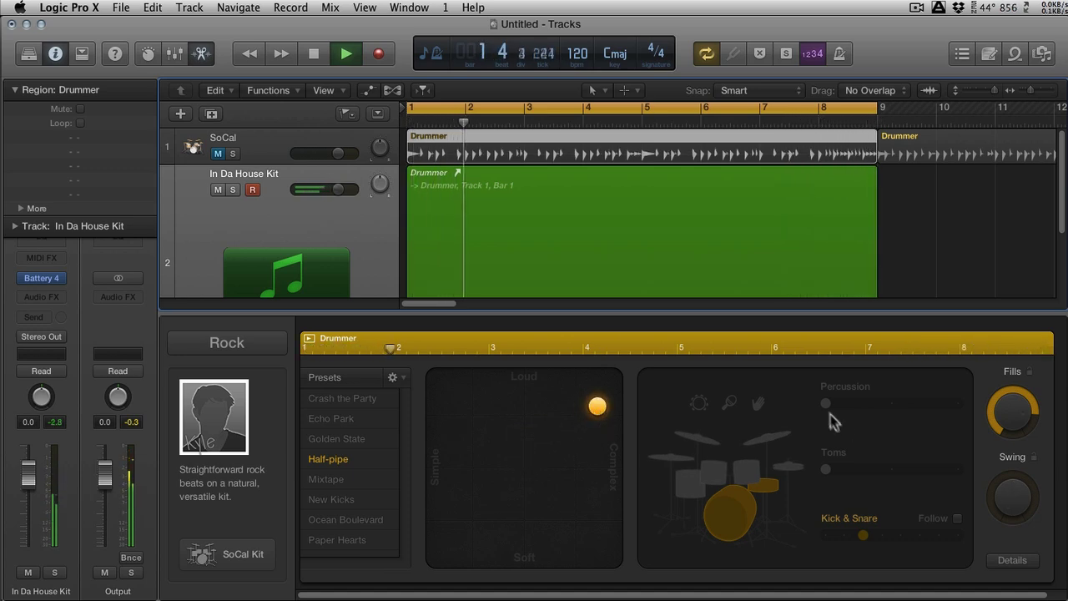
left_click(692, 477)
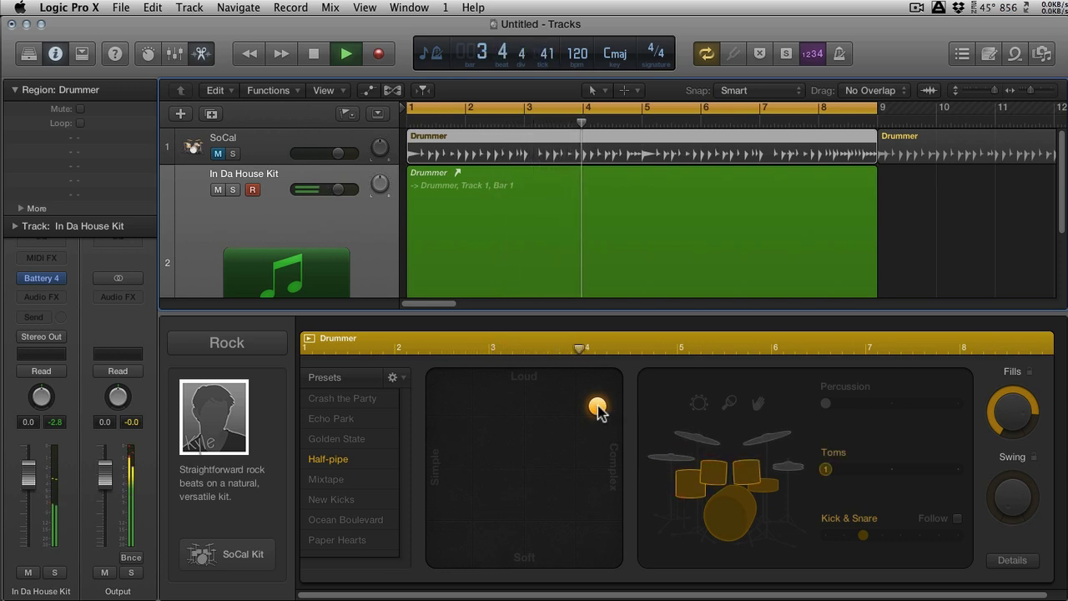
left_click_drag(597, 407, 498, 495)
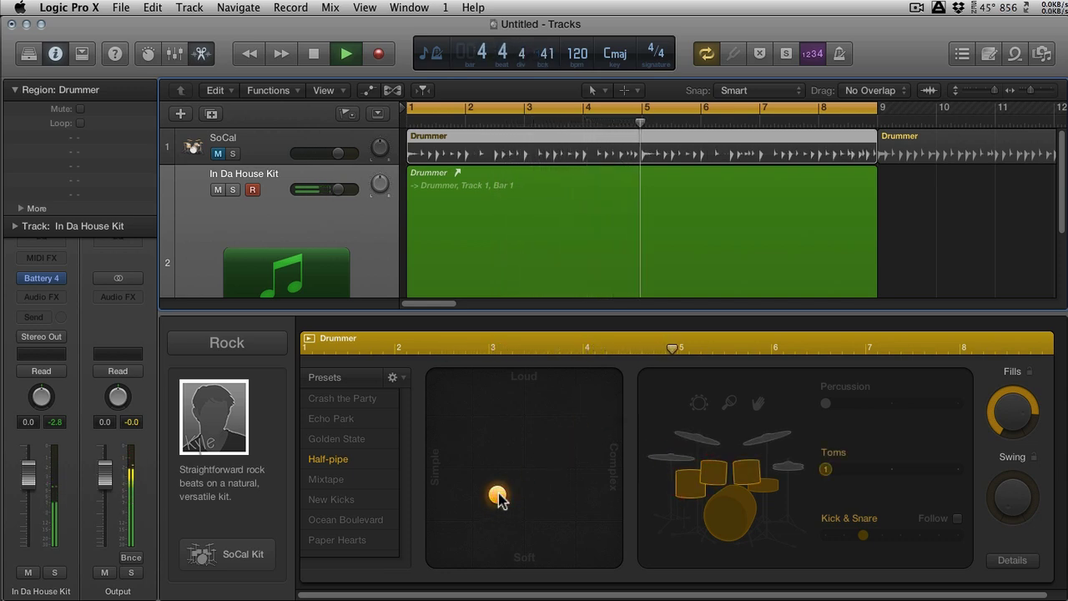
Open Battery 4 and audition the Hexenhaus, Miami Vice and Reggaetoni kits
left_click(46, 278)
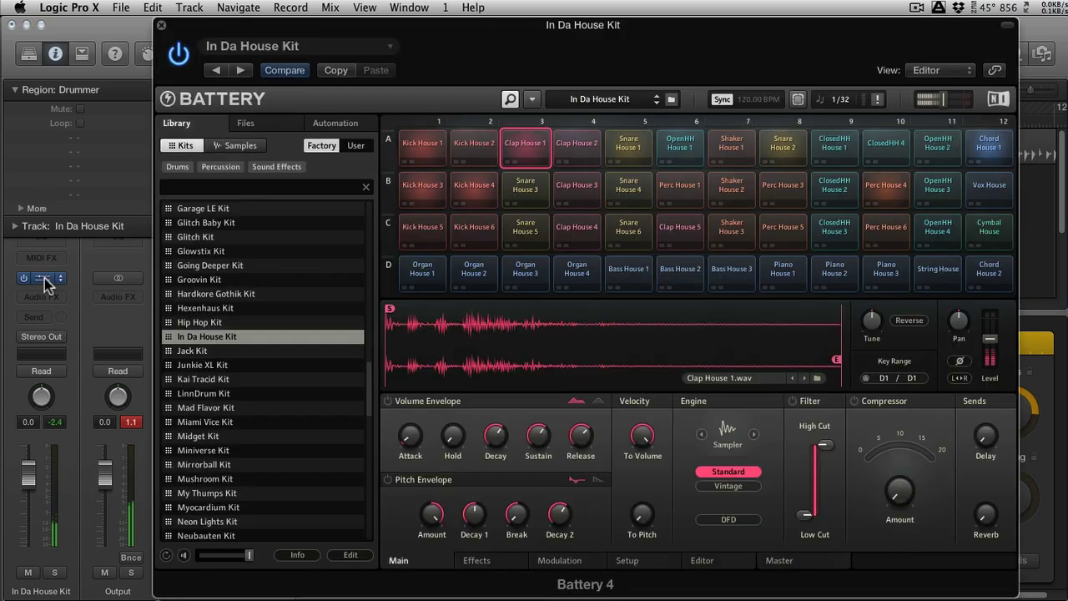
left_click_drag(473, 32, 451, 32)
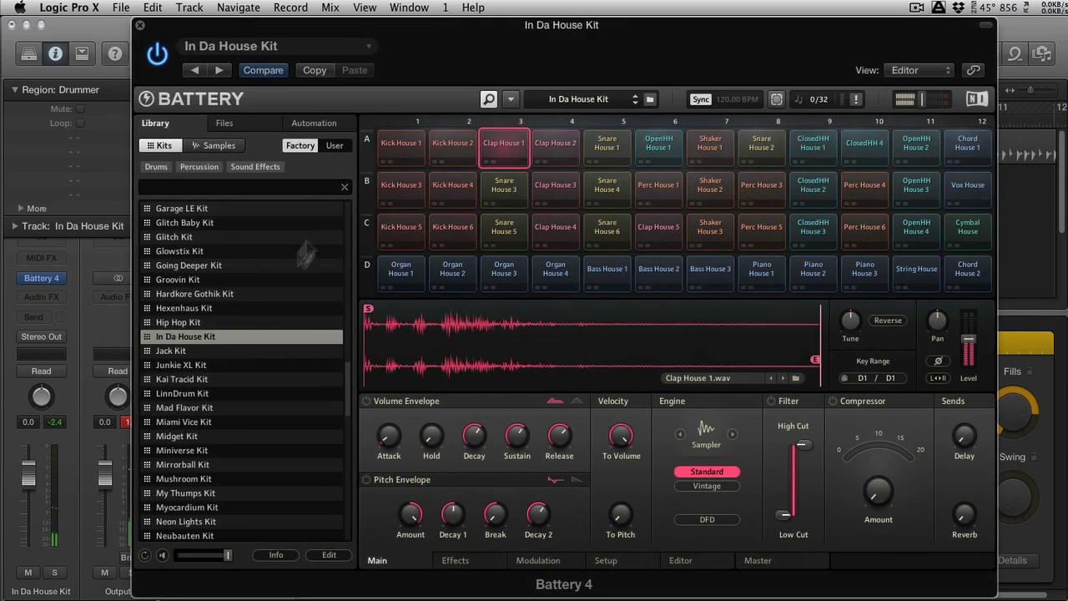
double_click(231, 308)
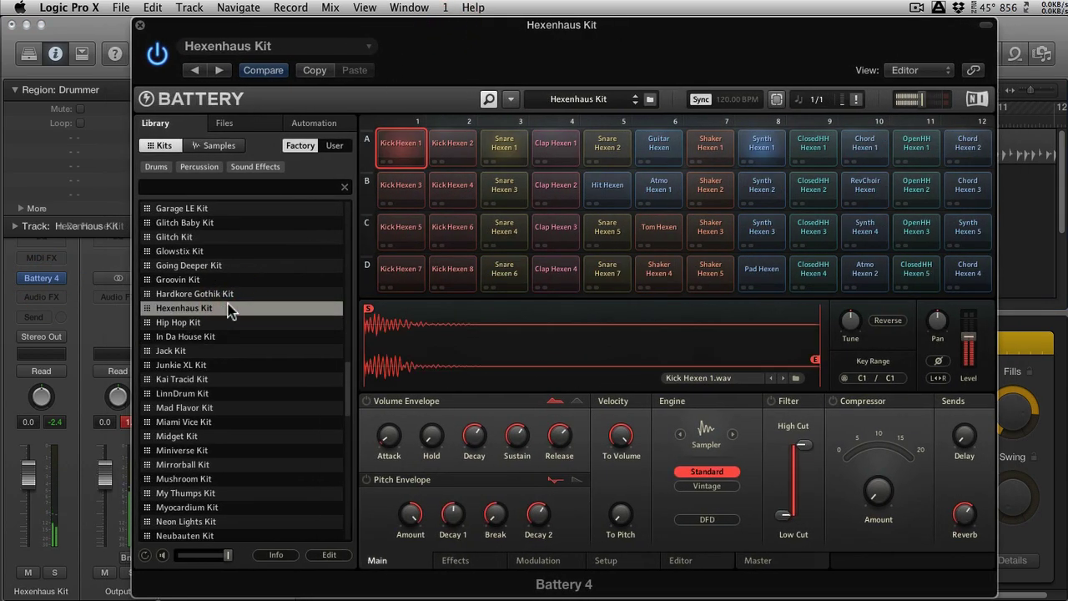
double_click(208, 423)
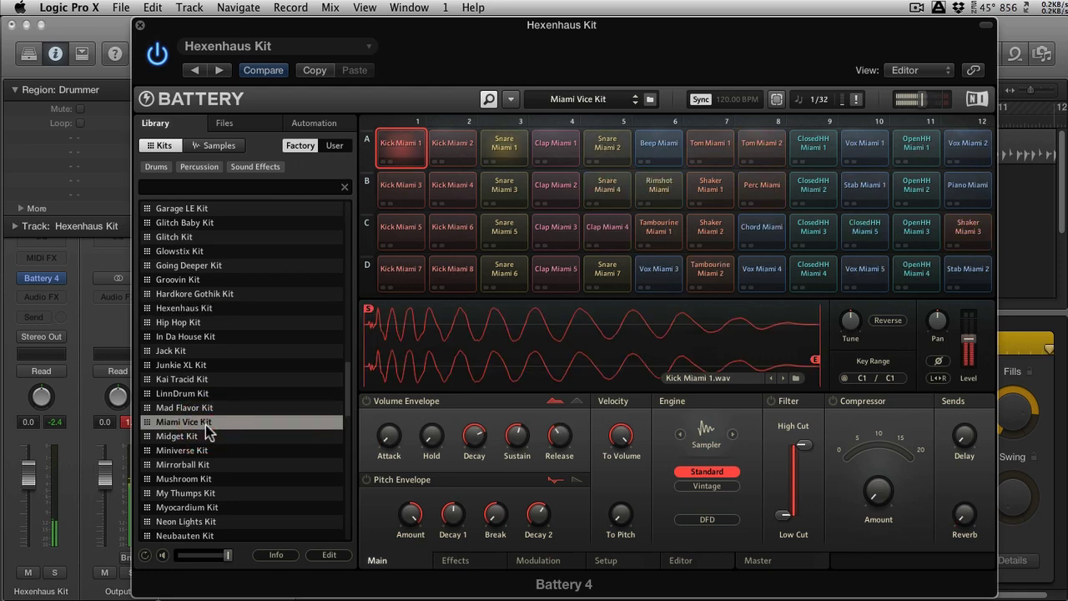
scroll(206, 432, "down", 1)
scroll(206, 431, "down", 11)
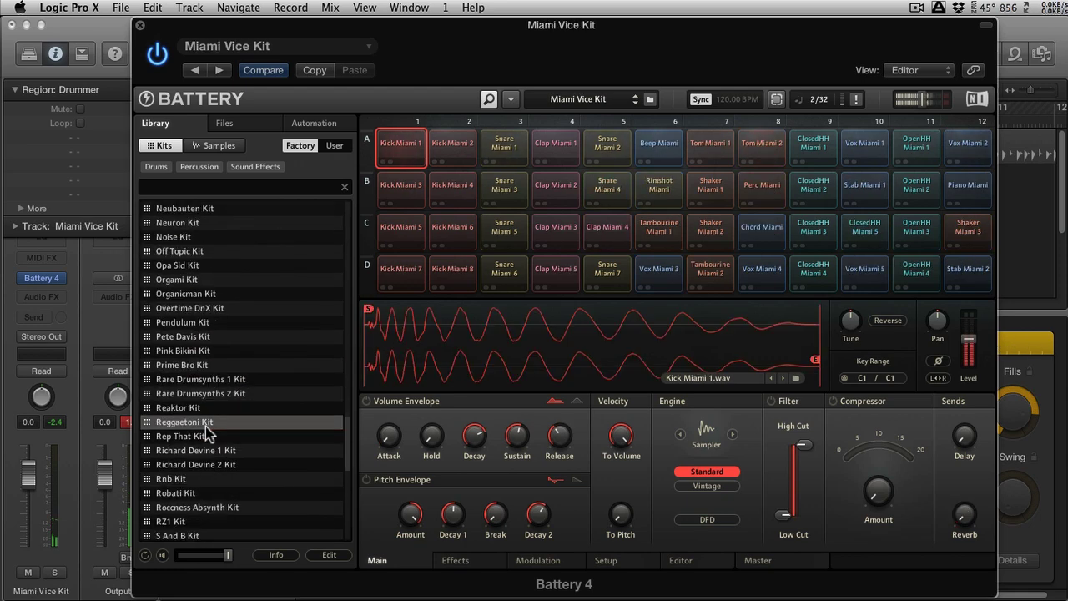
double_click(212, 422)
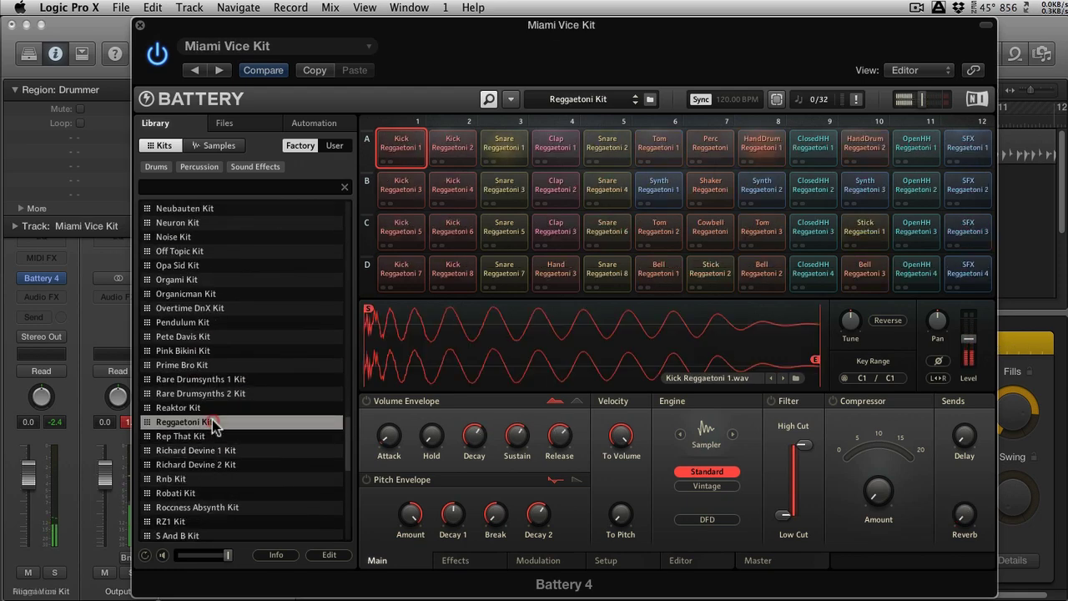
Try Sharp Shooter Kit, settle on Stadium LE Kit, and close Battery 4
scroll(212, 422, "down", 6)
scroll(212, 421, "down", 1)
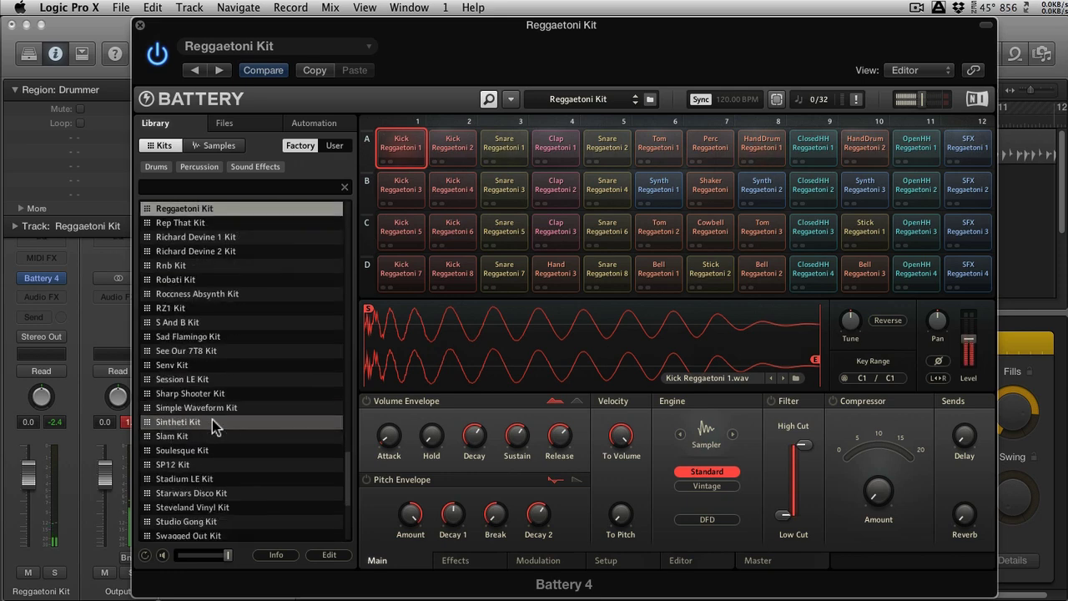
double_click(212, 394)
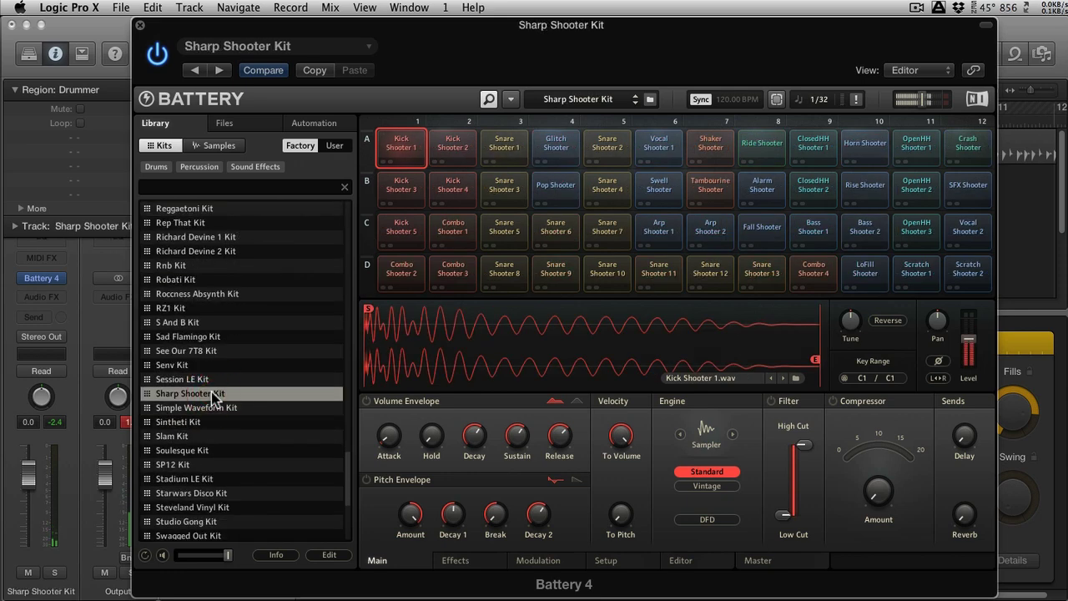
double_click(212, 479)
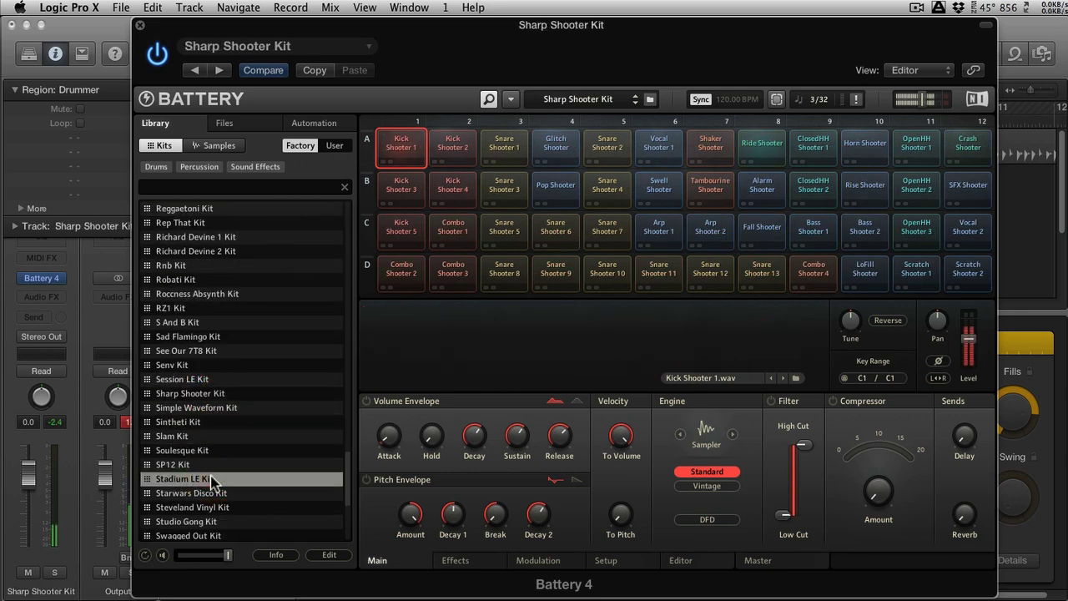
left_click(143, 29)
left_click(140, 30)
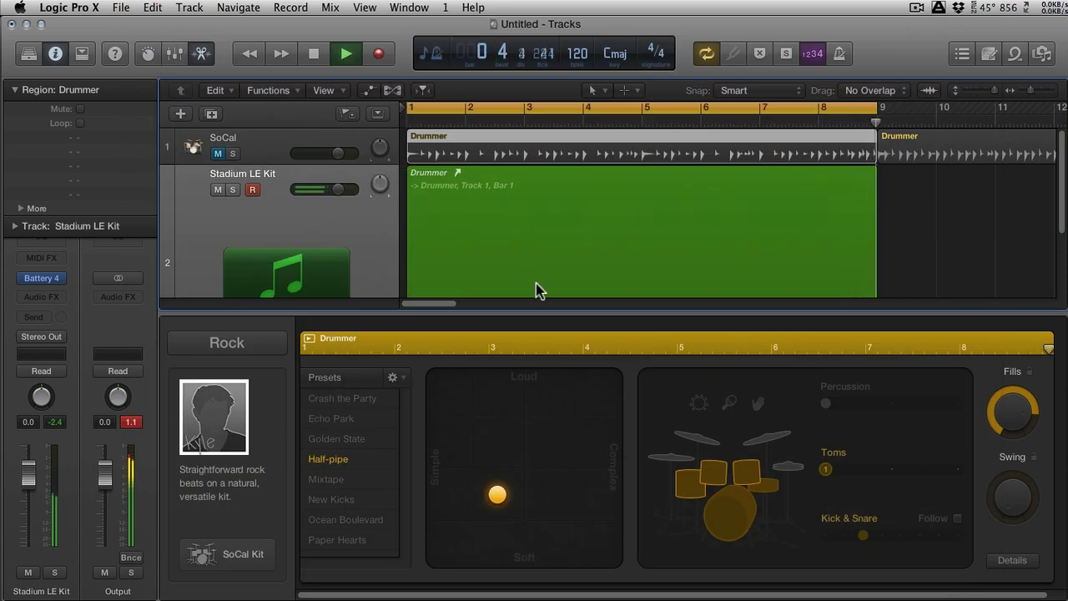
Switch the Drummer to Golden State, set the Stadium LE Kit fader to -2.6 dB, and stop playback
left_click(364, 439)
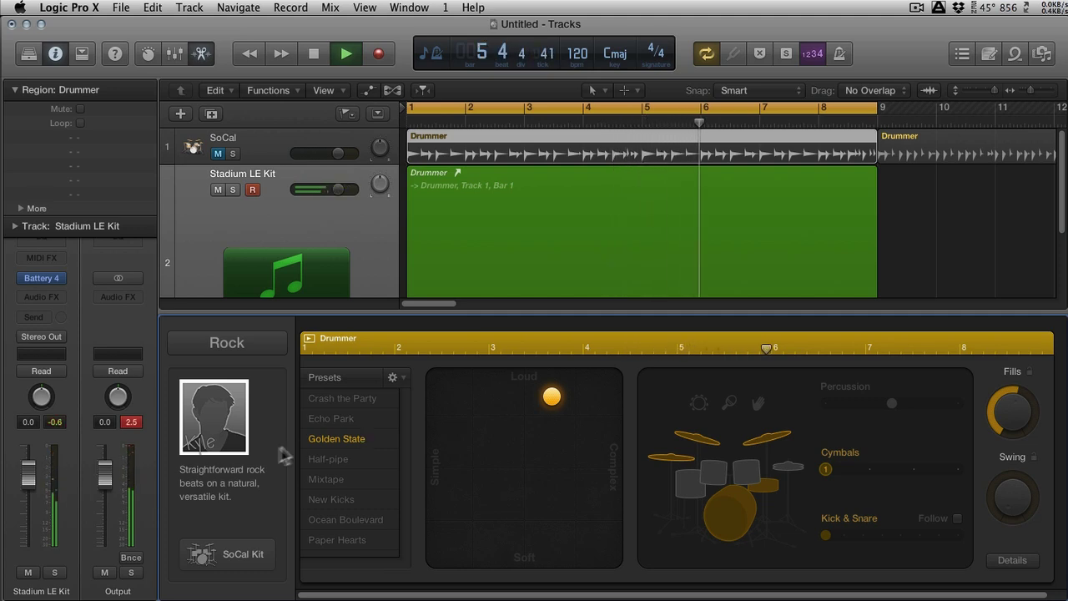
left_click_drag(28, 486, 28, 494)
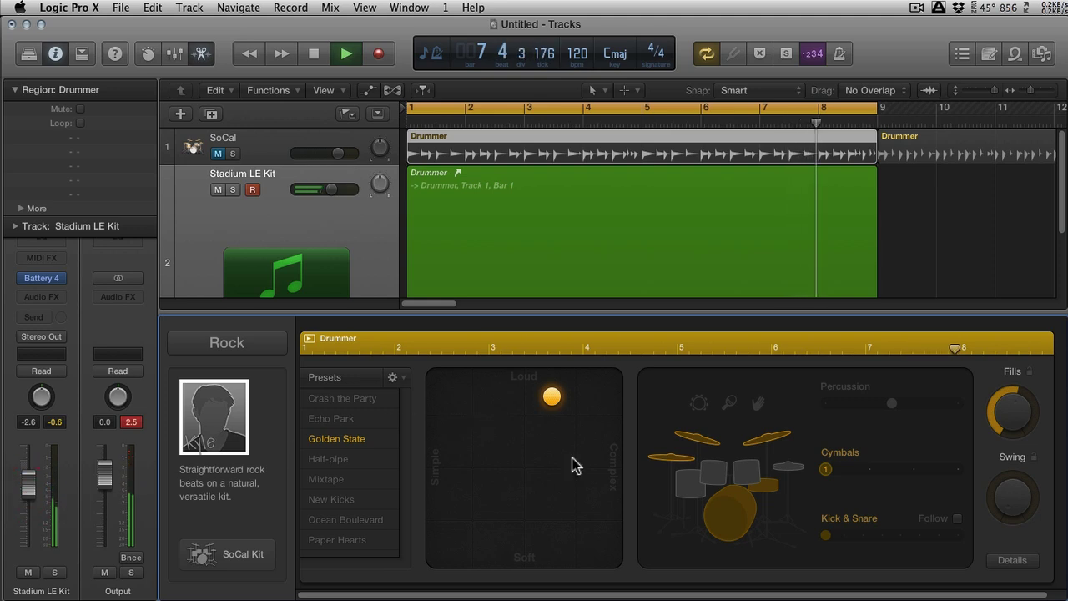
key("space")
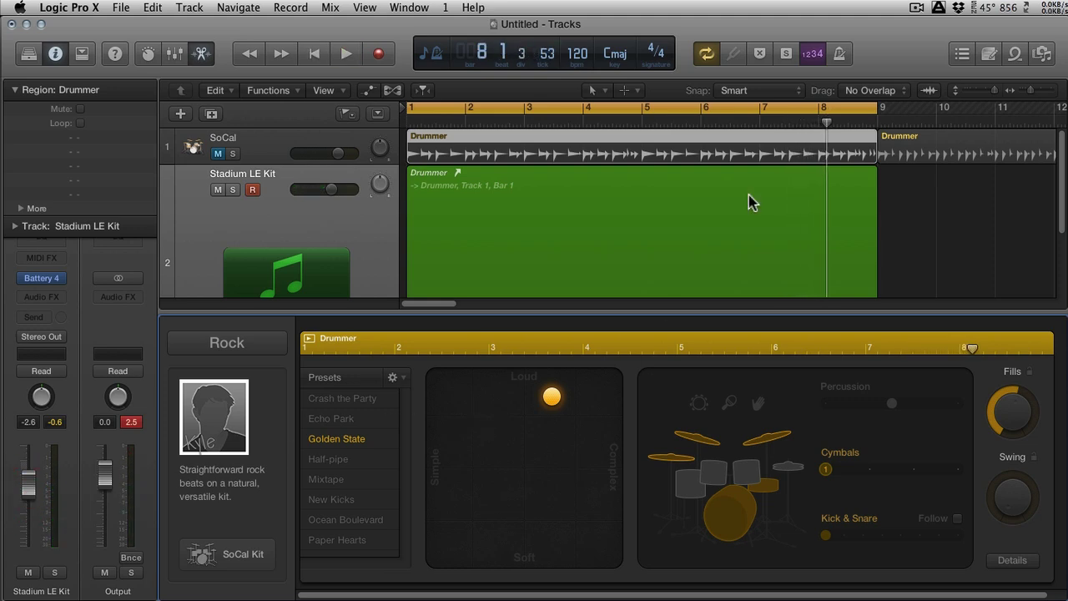